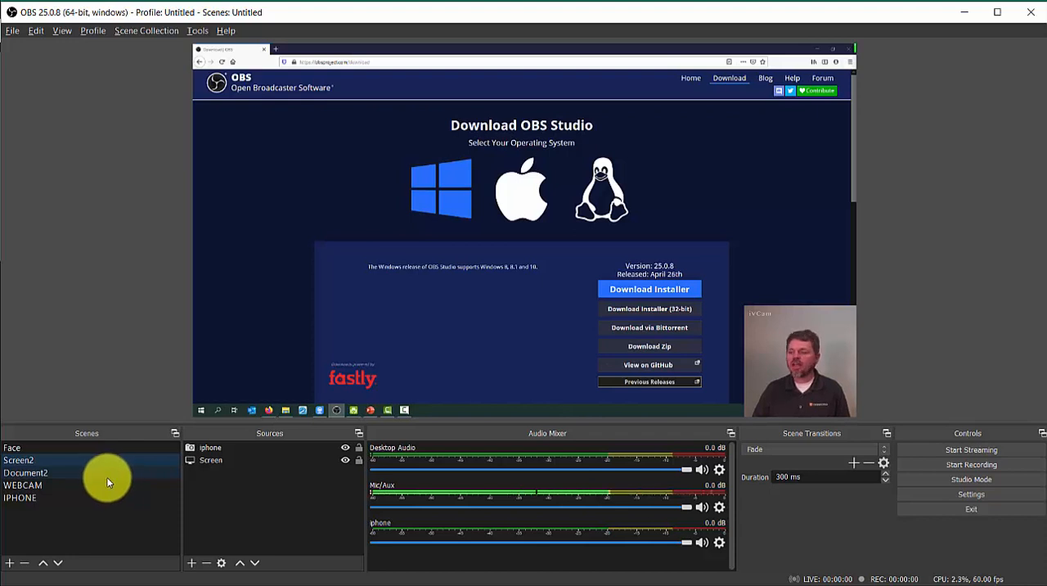
Step: Compare the layouts of the Document2 and Screen2 scenes, and look through the available scene options and source types
{"action": "left_click", "coordinate": [36, 476]}
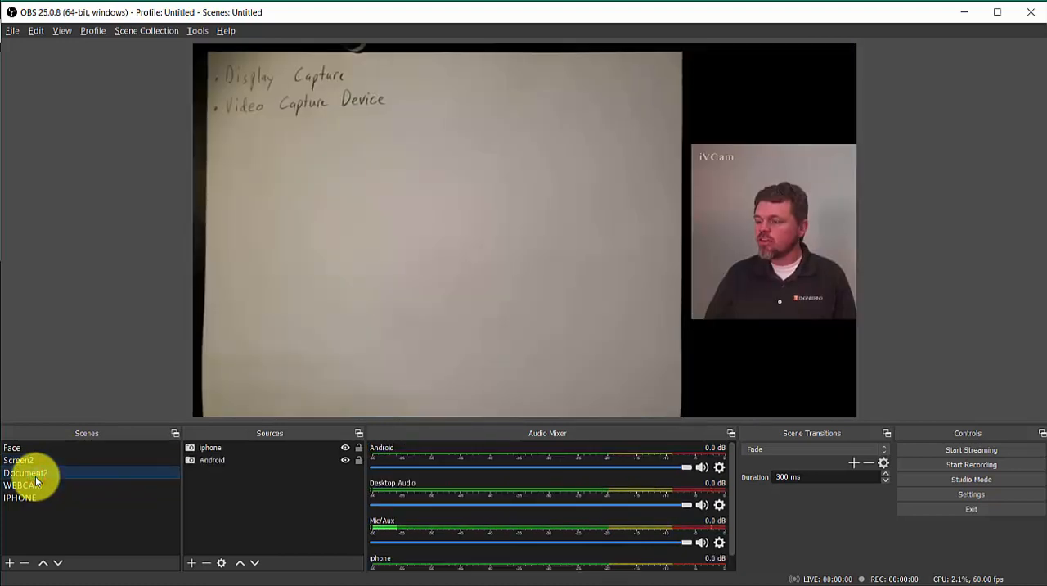
{"action": "left_click", "coordinate": [35, 463]}
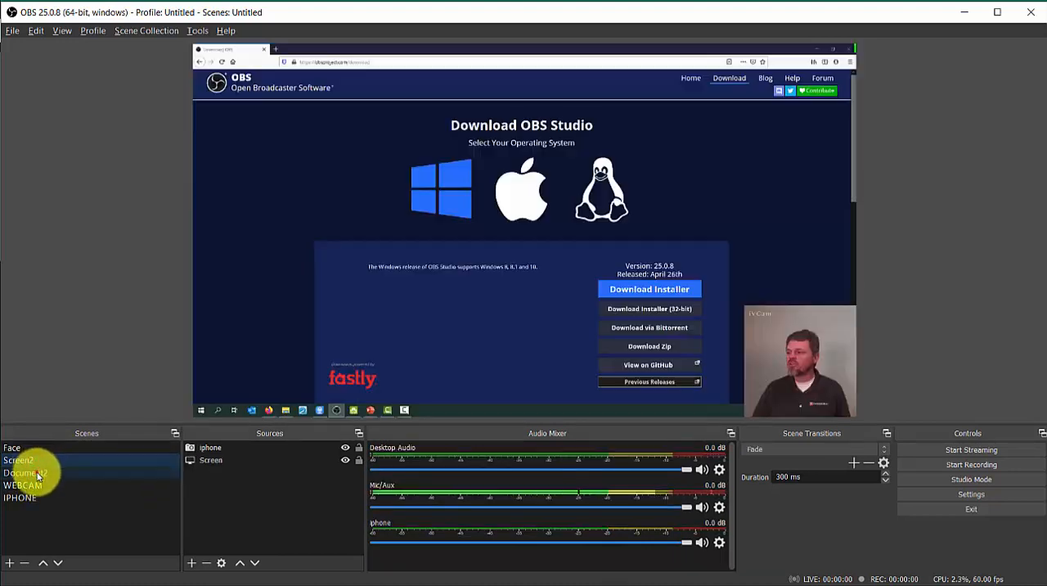
{"action": "left_click", "coordinate": [36, 472]}
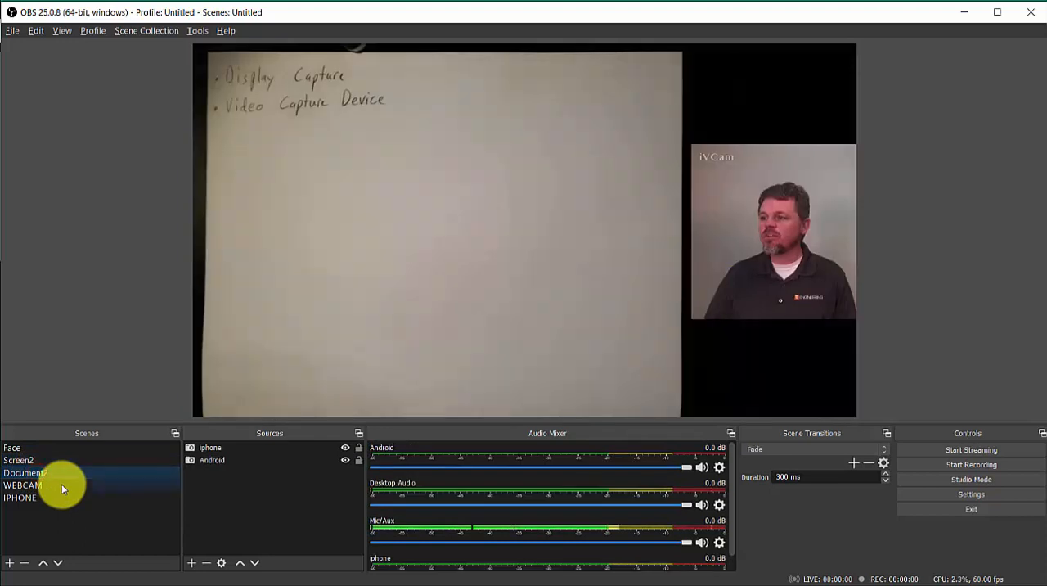
{"action": "right_click", "coordinate": [63, 477]}
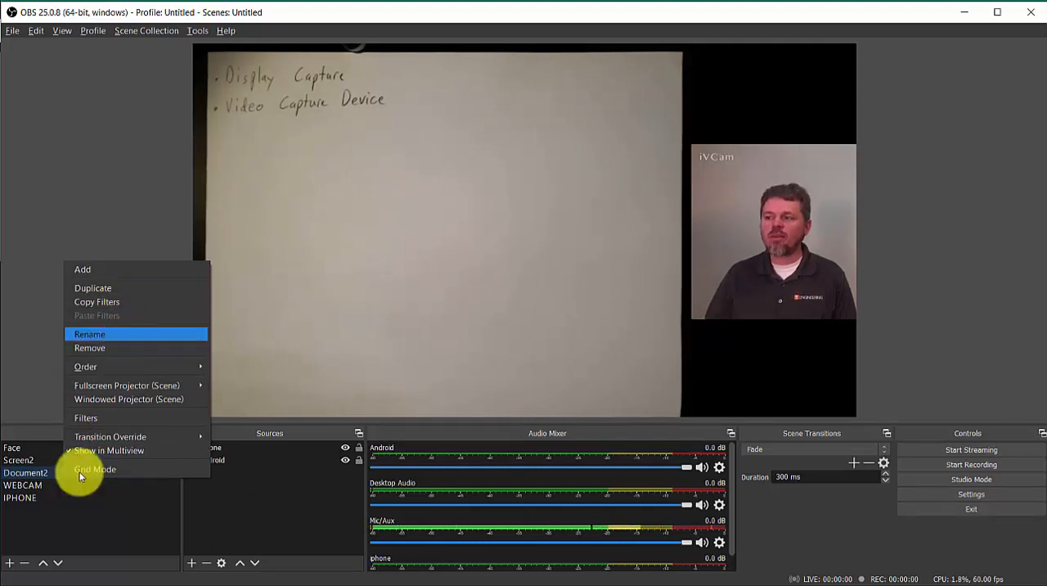
{"action": "left_click", "coordinate": [219, 517]}
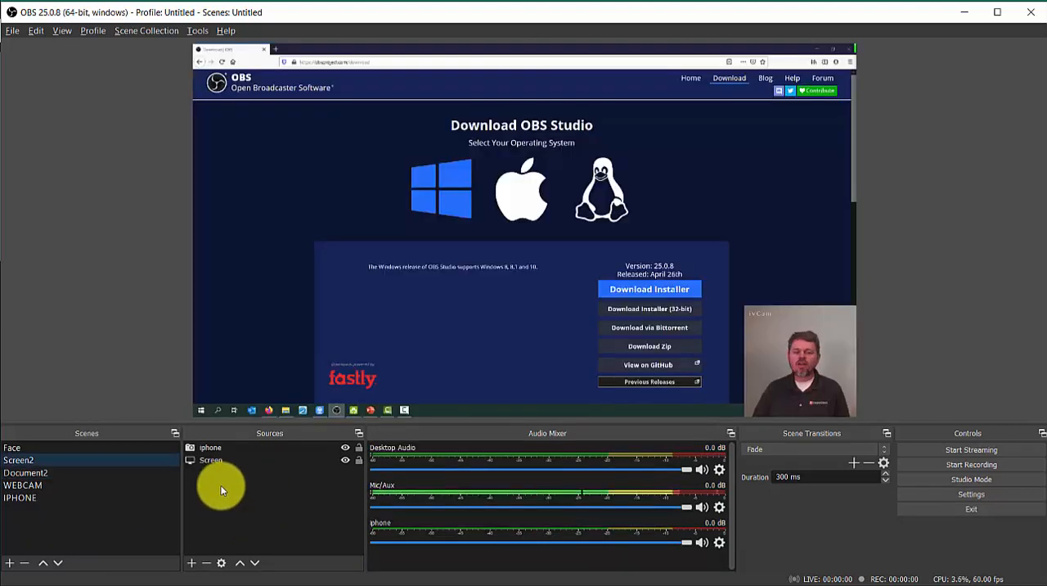
{"action": "left_click", "coordinate": [191, 563]}
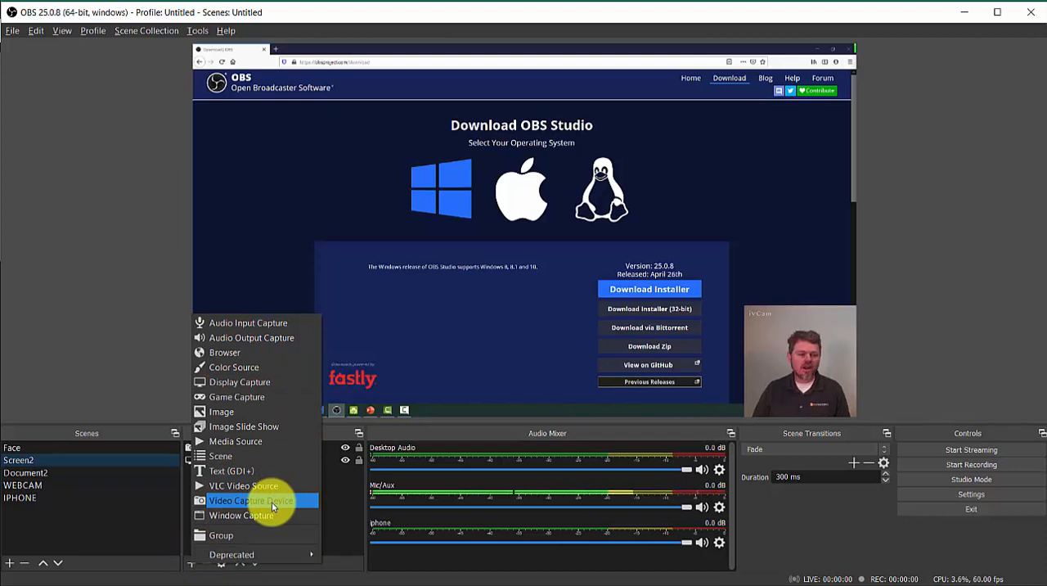
{"action": "left_click", "coordinate": [334, 510]}
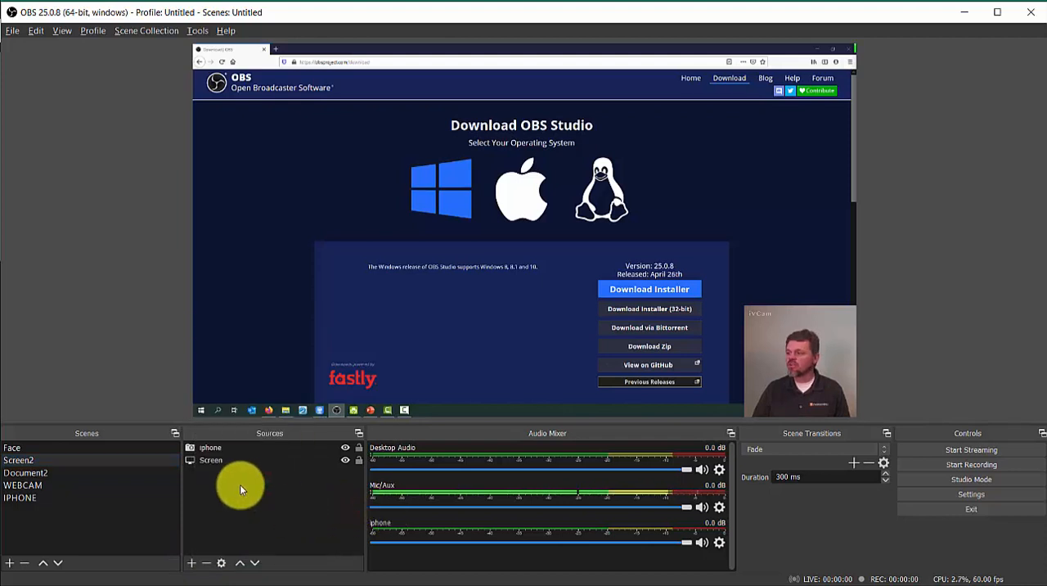
Step: Inspect the Screen and iphone sources of the Screen2 scene, and try moving and resizing the iphone camera image in the preview
{"action": "left_click", "coordinate": [217, 459]}
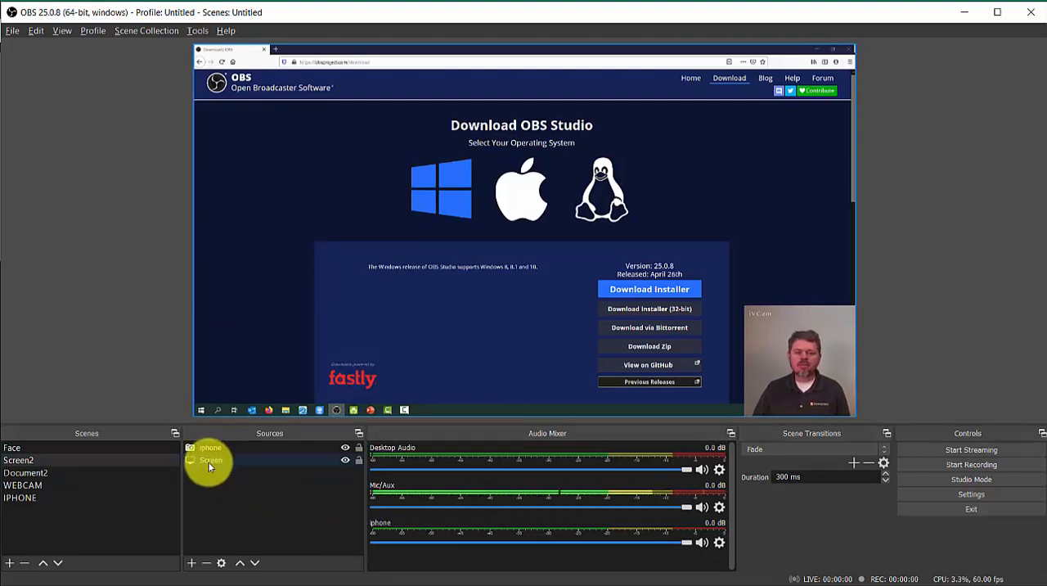
{"action": "left_click", "coordinate": [211, 448]}
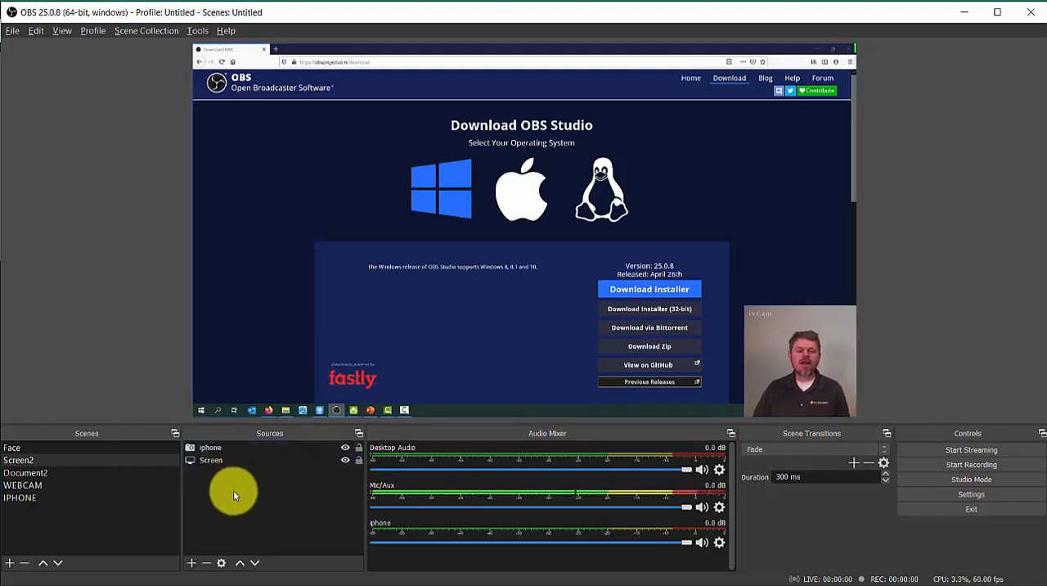
{"action": "left_click", "coordinate": [486, 309]}
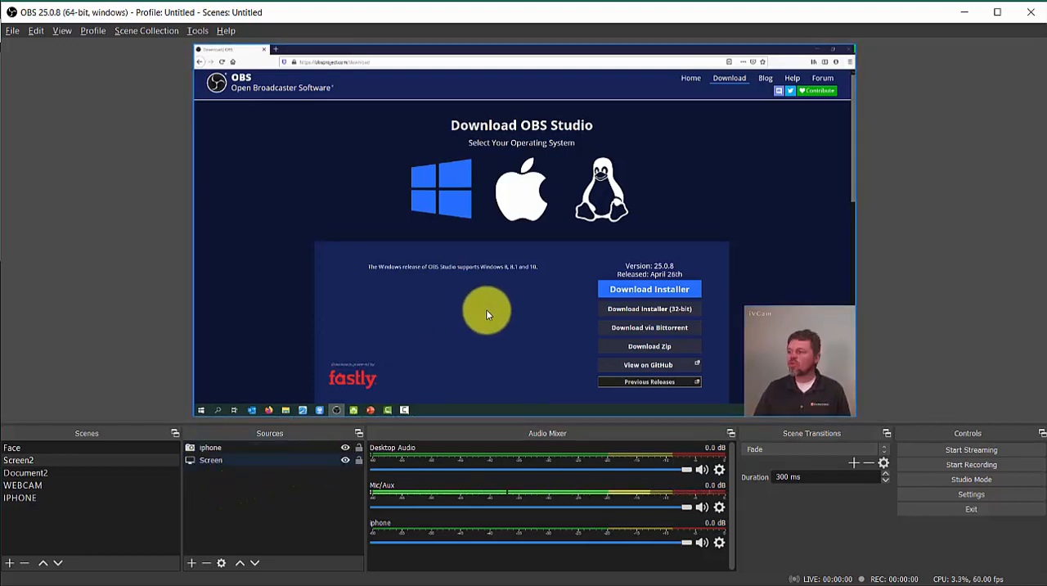
{"action": "left_click_drag", "start_coordinate": [784, 379], "coordinate": [818, 391]}
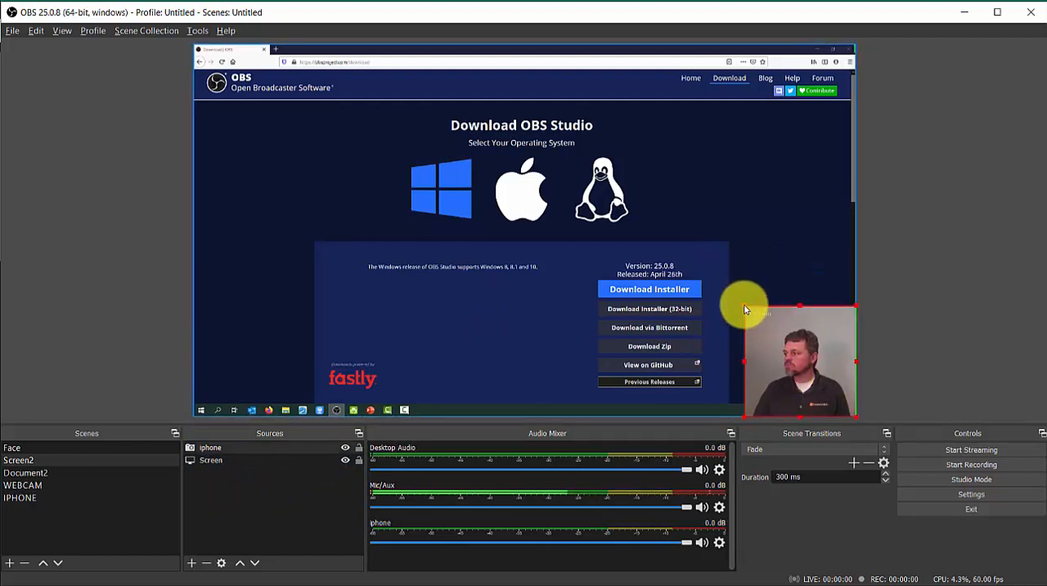
{"action": "mouse_move", "coordinate": [736, 295]}
{"action": "left_mouse_down"}
{"action": "mouse_move", "coordinate": [727, 283]}
{"action": "mouse_move", "coordinate": [741, 308]}
{"action": "left_mouse_up"}
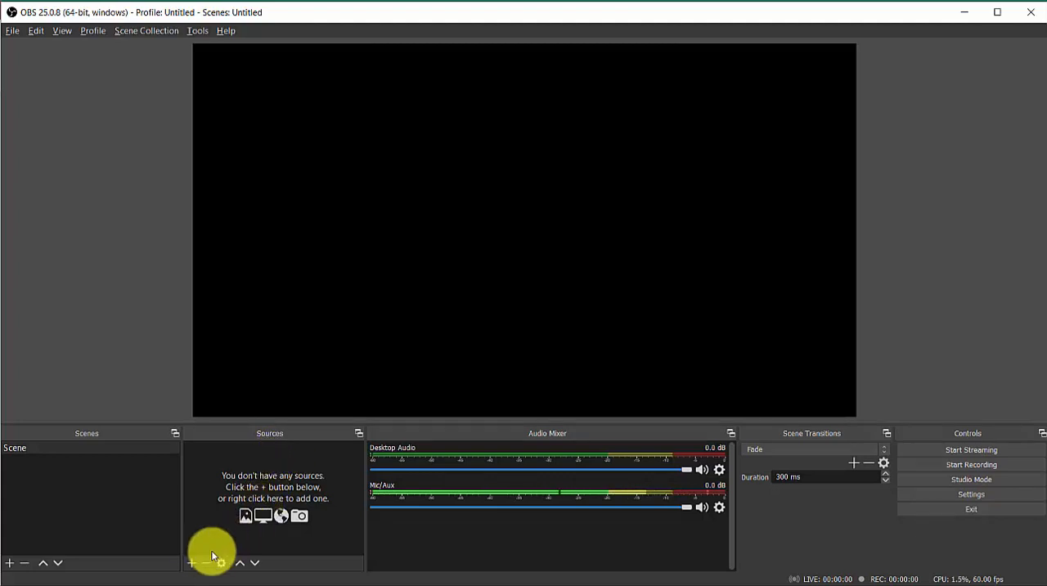
Step: Add a new Display Capture source named "Screen" to the empty scene
{"action": "left_click", "coordinate": [192, 563]}
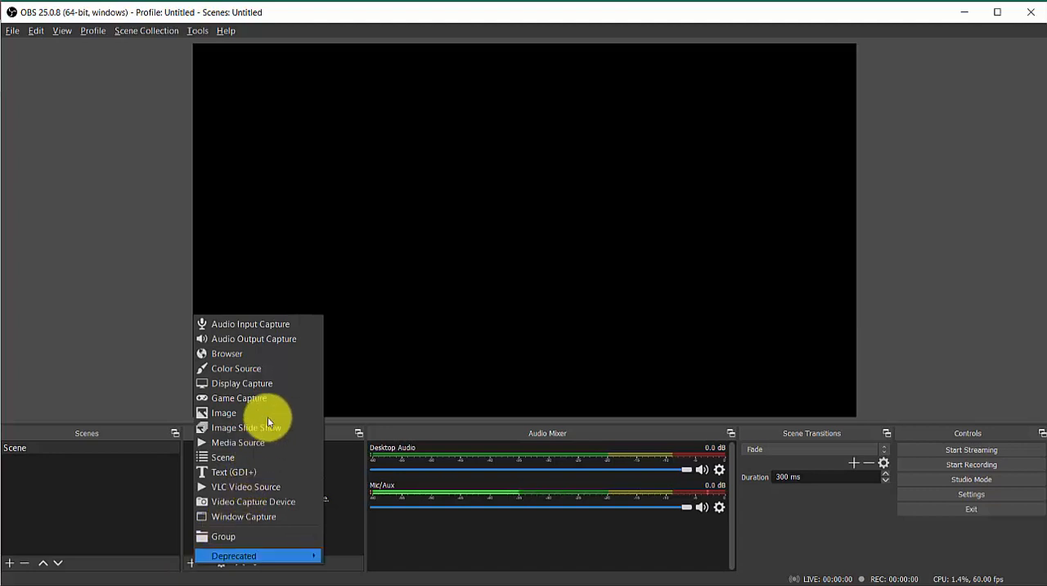
{"action": "left_click", "coordinate": [265, 383]}
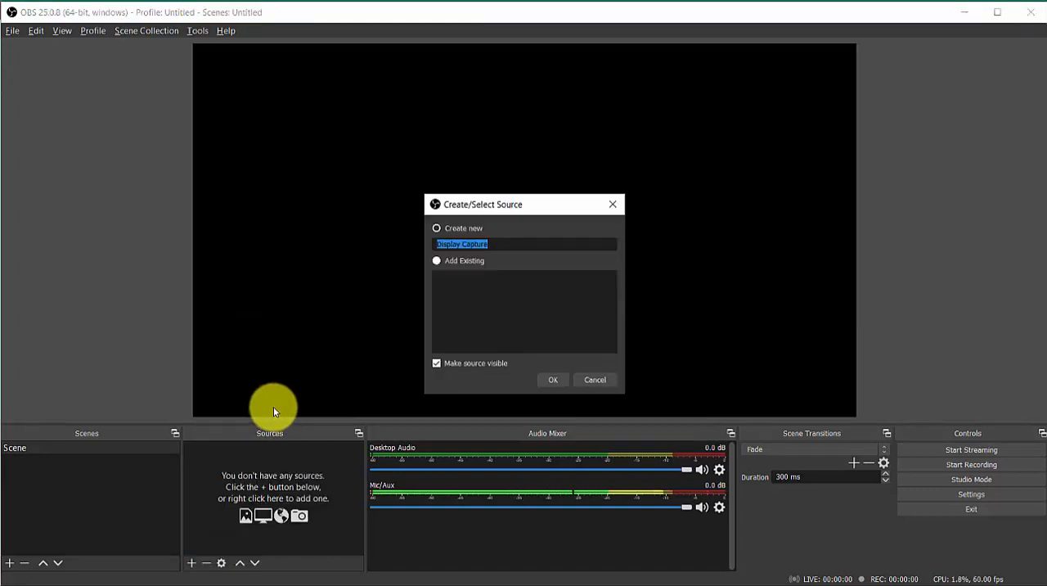
{"action": "type", "text": "Scre"}
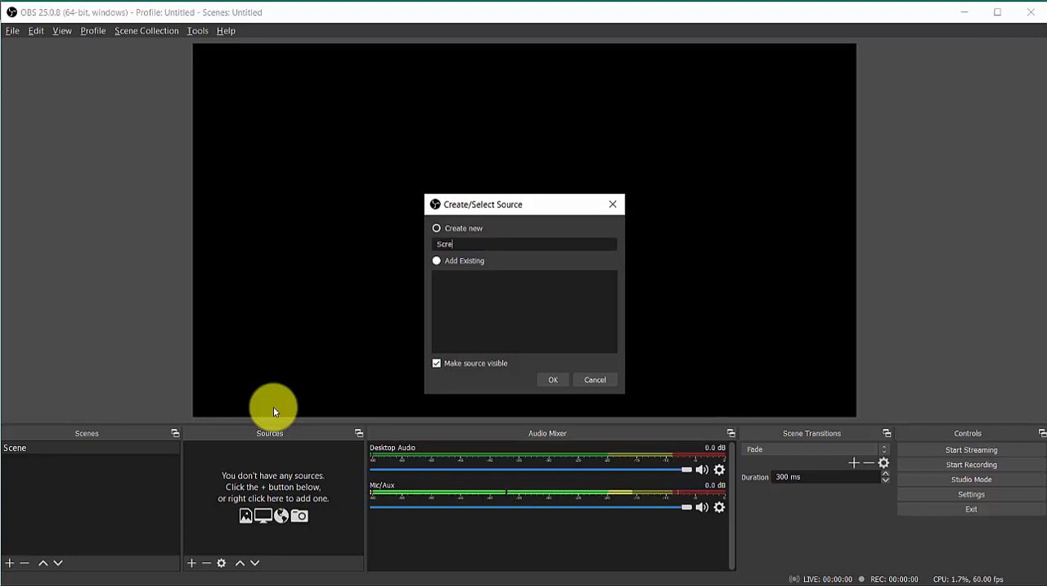
{"action": "type", "text": "en"}
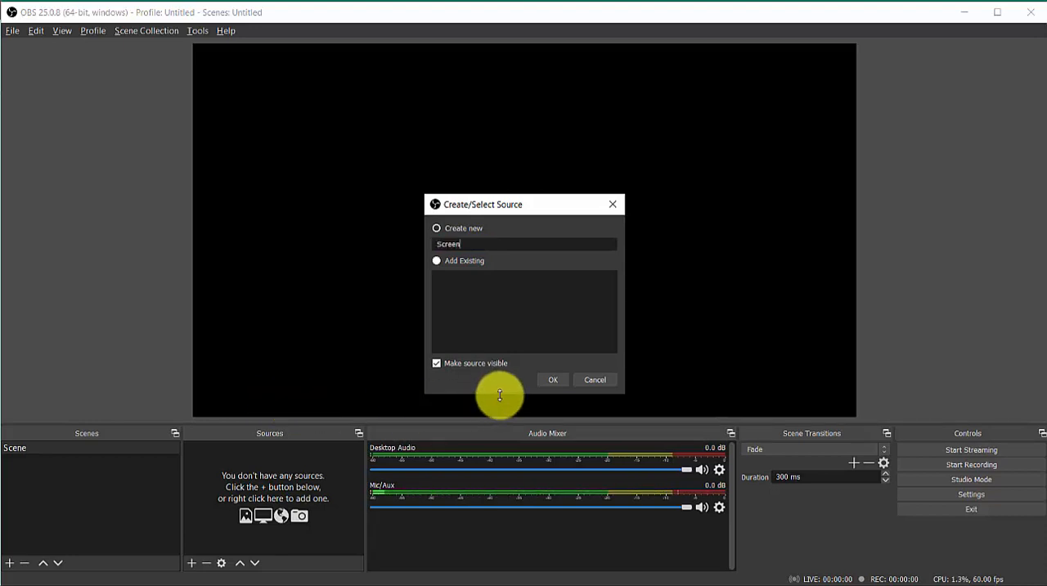
{"action": "left_click", "coordinate": [552, 380]}
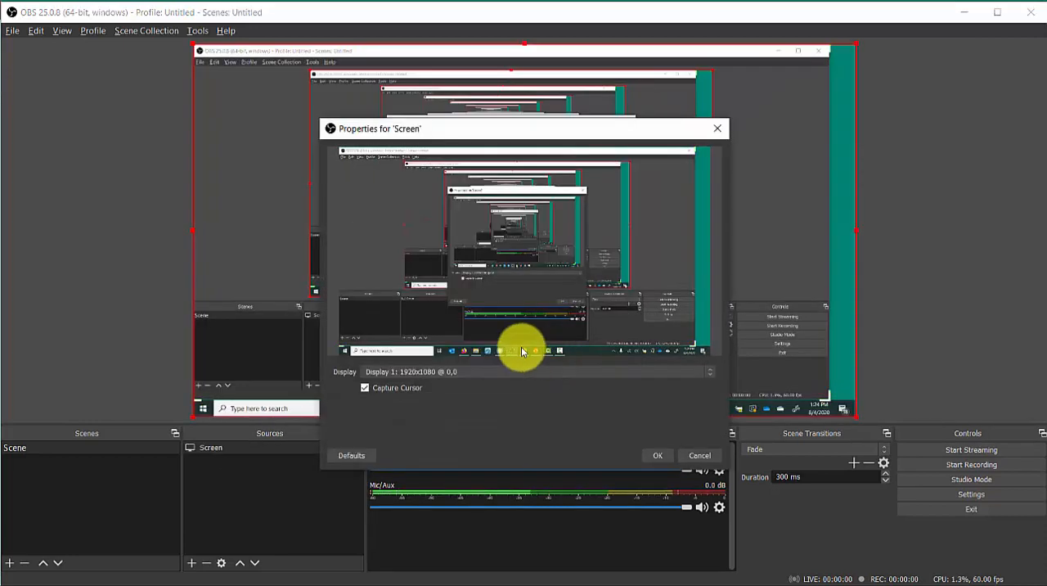
Step: Set the Screen source to capture Display 2: 1920x1080 @ -1920,0
{"action": "left_click", "coordinate": [475, 374]}
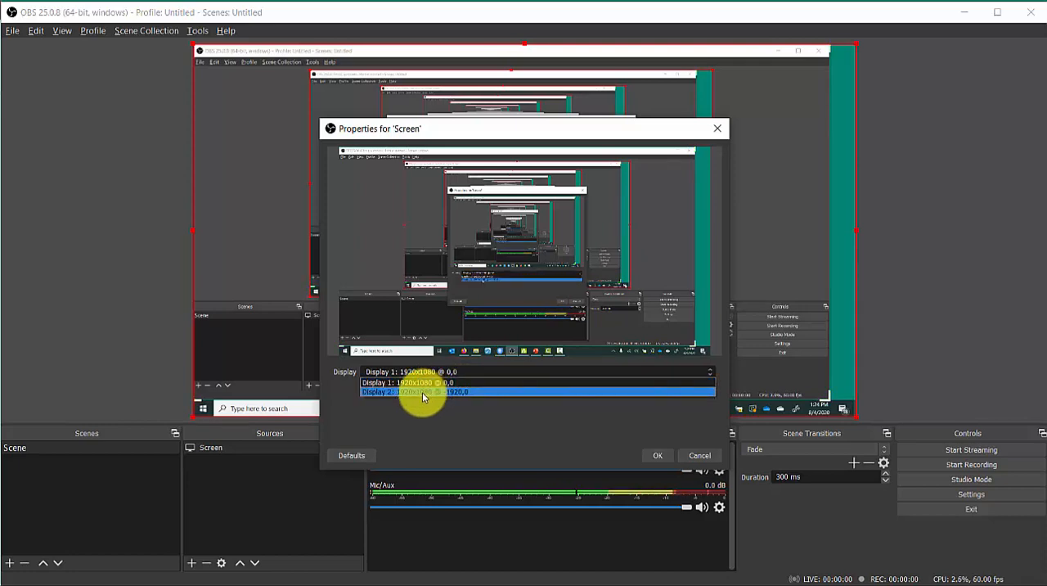
{"action": "left_click", "coordinate": [422, 391]}
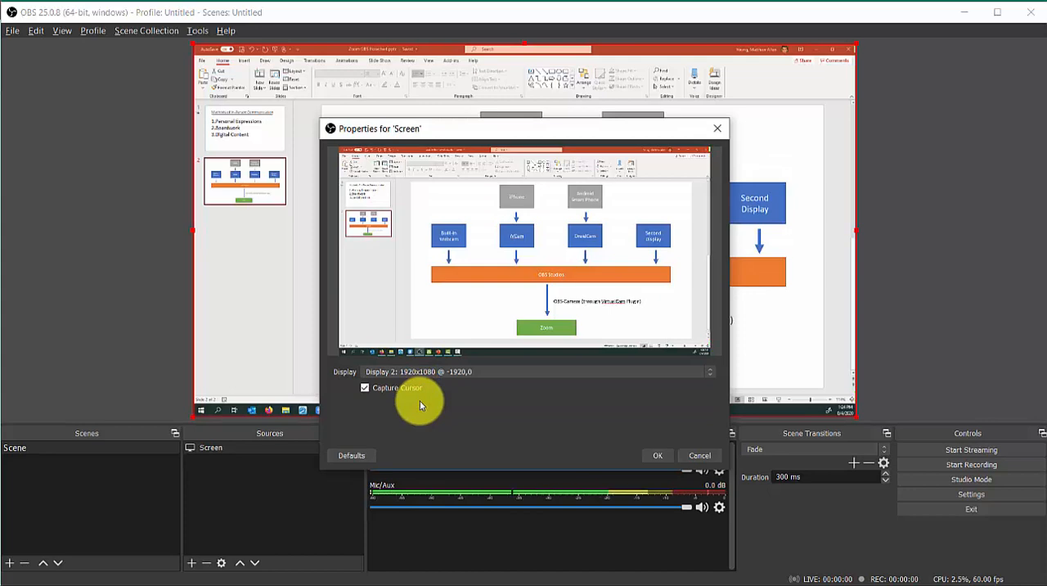
{"action": "left_click", "coordinate": [656, 456]}
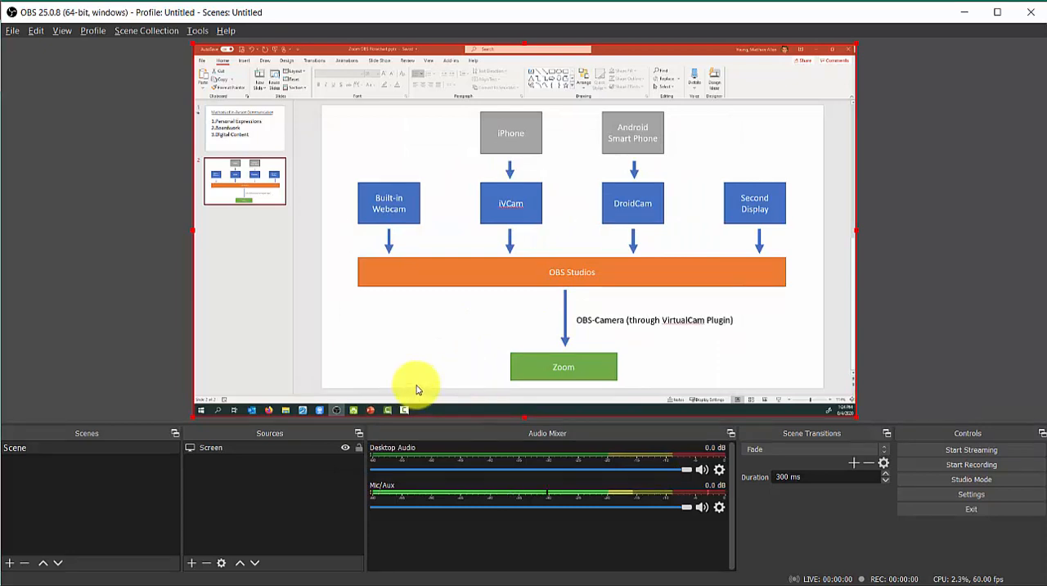
Step: Add a new Video Capture Device source named "webcam" to the scene
{"action": "left_click", "coordinate": [191, 564]}
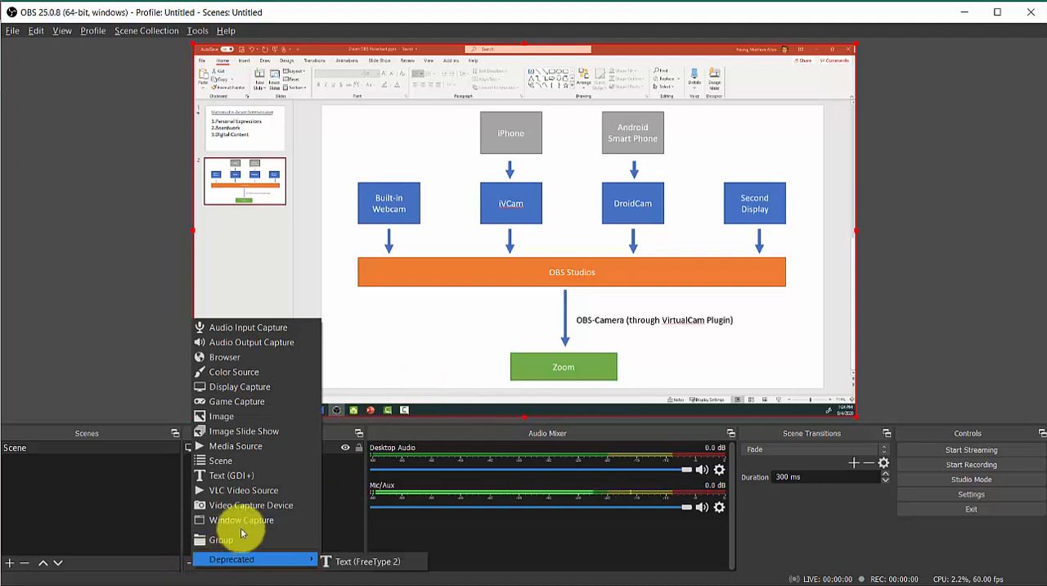
{"action": "left_click", "coordinate": [271, 506]}
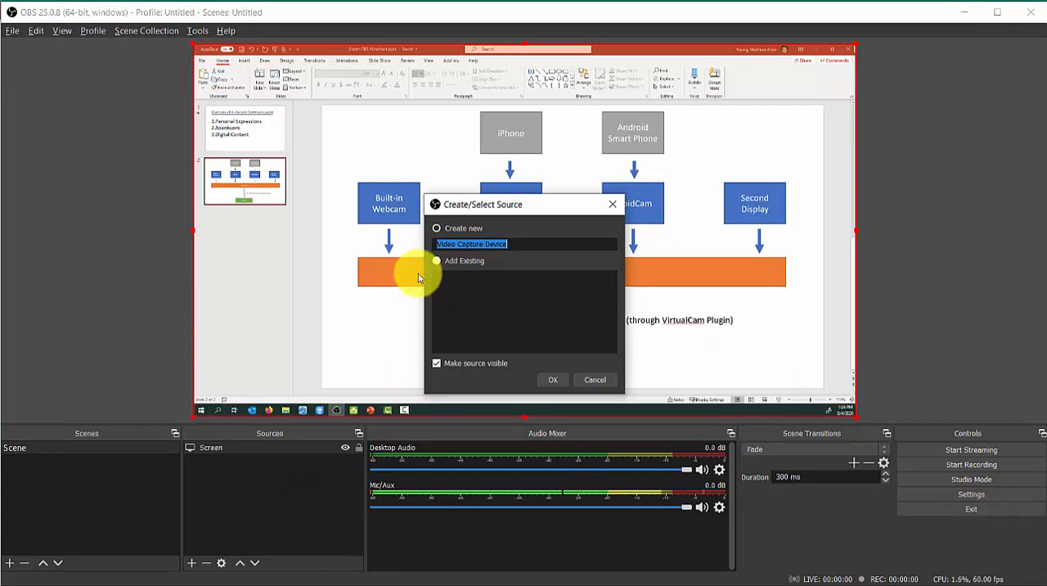
{"action": "type", "text": "webcam"}
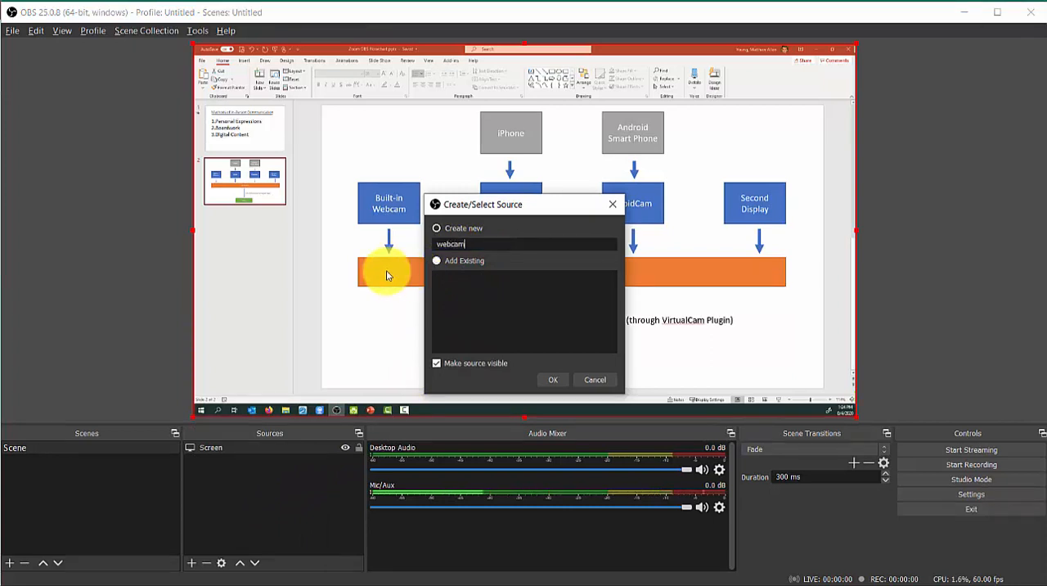
{"action": "left_click", "coordinate": [554, 381]}
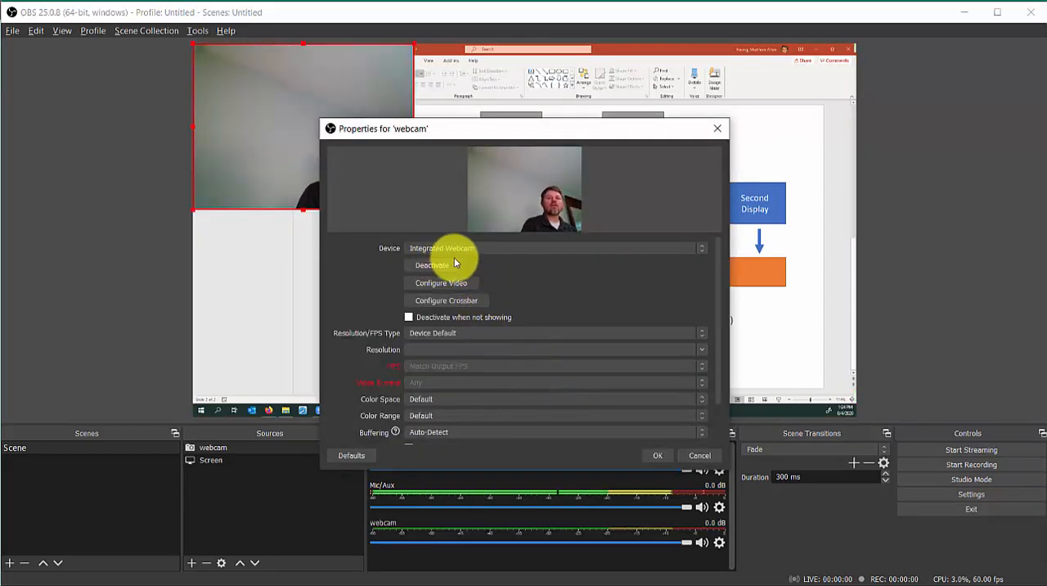
Step: Choose Integrated Webcam as the webcam source's device and move its image to the lower-right corner of the canvas
{"action": "left_click", "coordinate": [509, 251]}
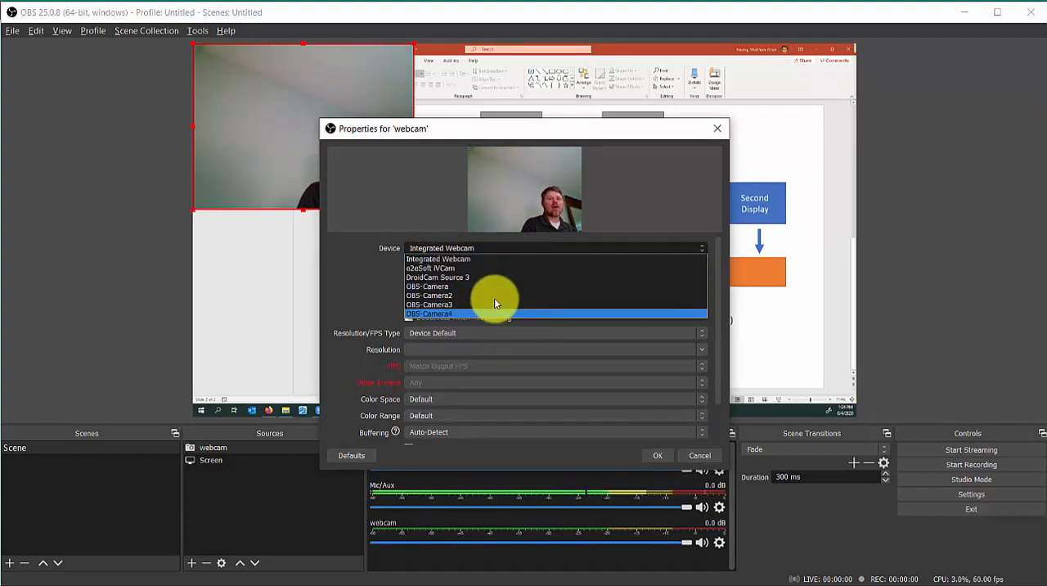
{"action": "left_click", "coordinate": [466, 261]}
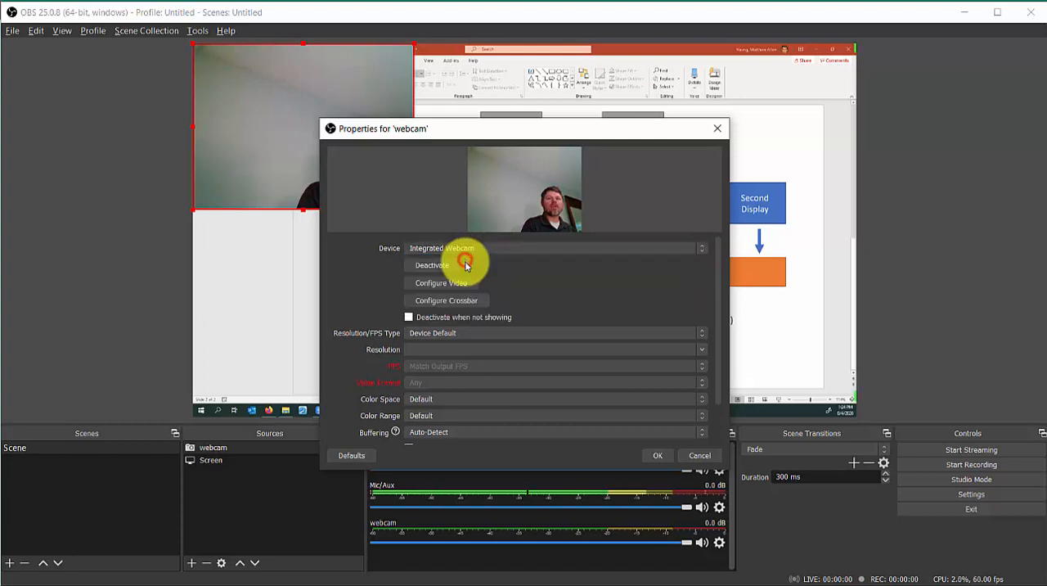
{"action": "left_click", "coordinate": [659, 459]}
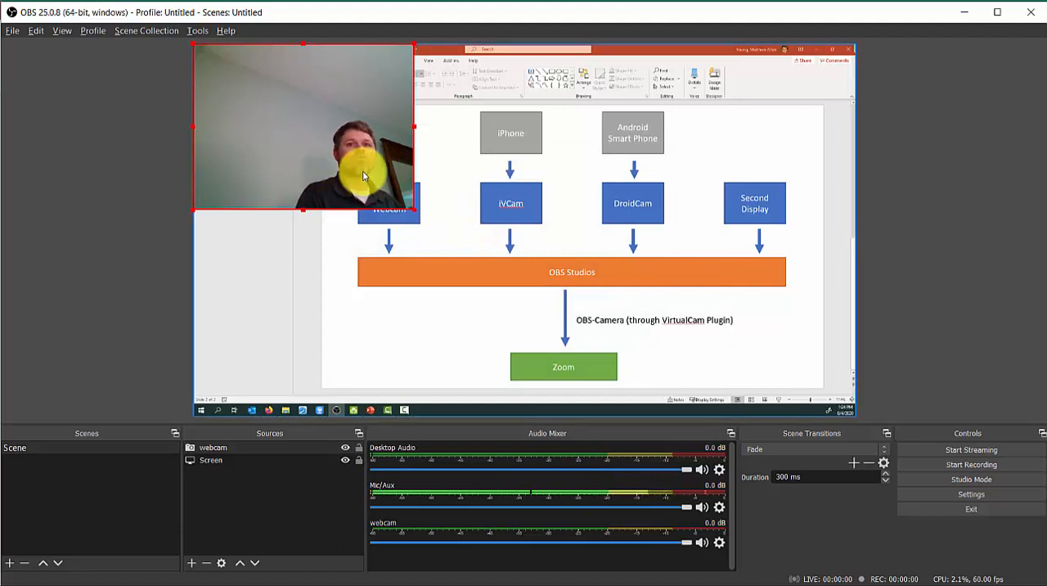
{"action": "left_click_drag", "start_coordinate": [363, 176], "coordinate": [803, 372]}
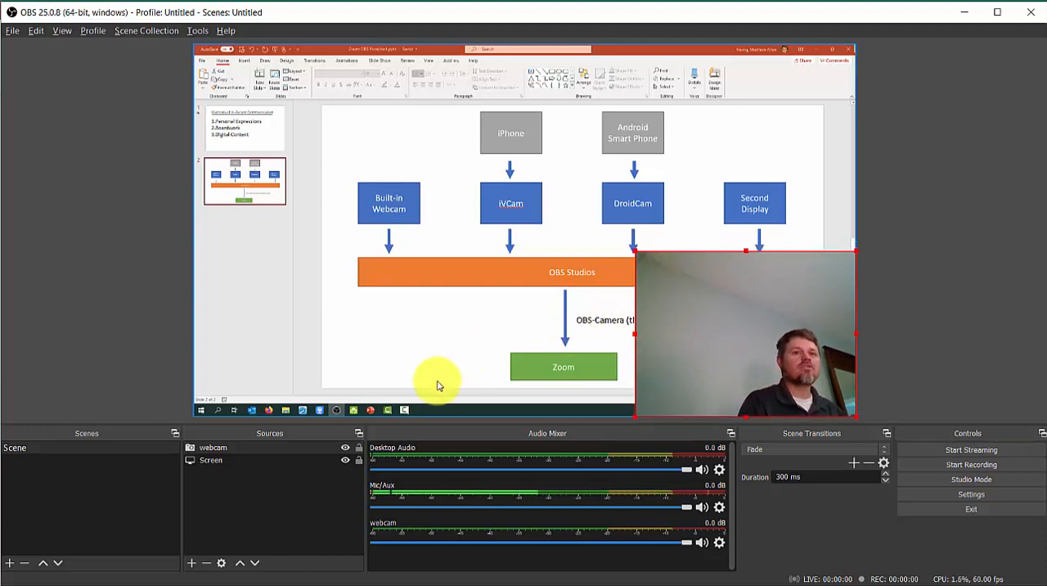
Step: Rename the scene as "SCREEN"
{"action": "left_click", "coordinate": [54, 451]}
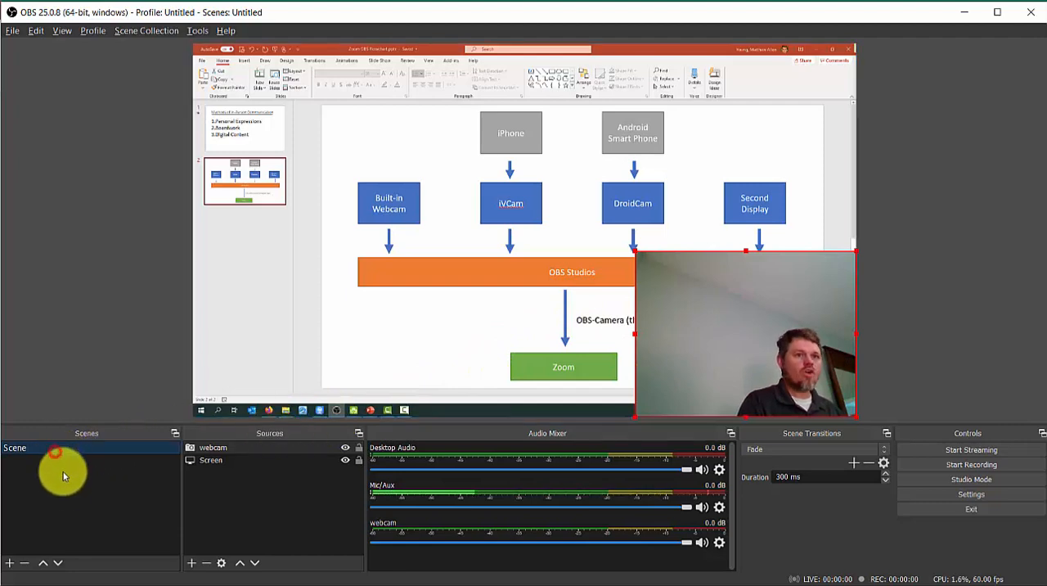
{"action": "right_click", "coordinate": [74, 450]}
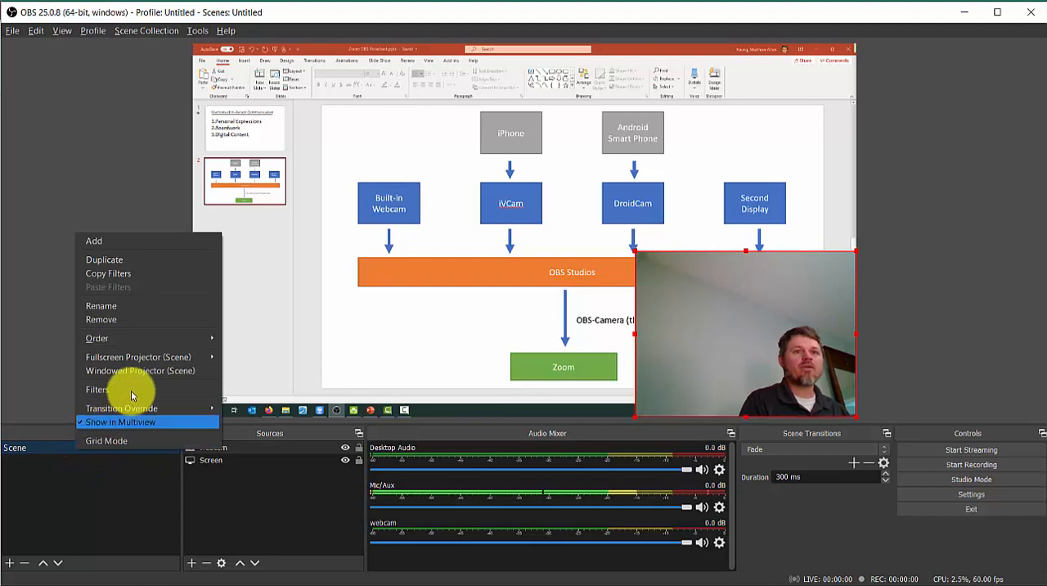
{"action": "left_click", "coordinate": [138, 307]}
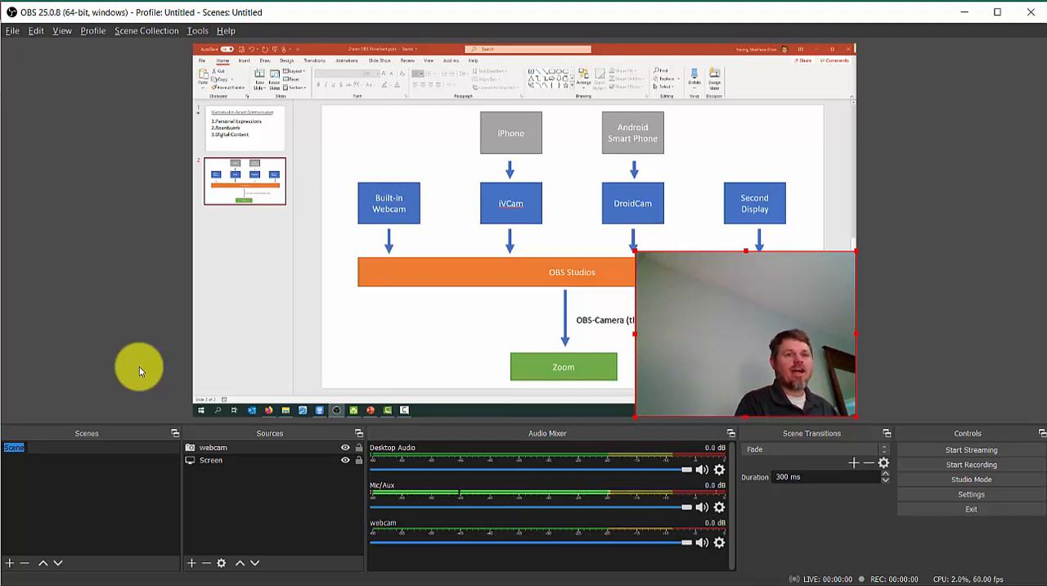
{"action": "type", "text": "SCRE"}
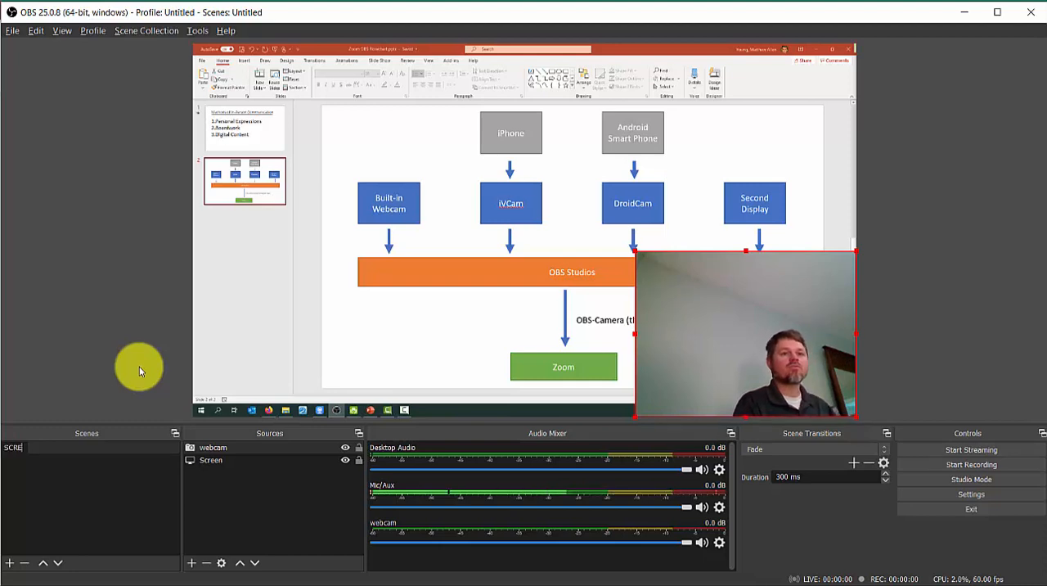
{"action": "type", "text": "EN"}
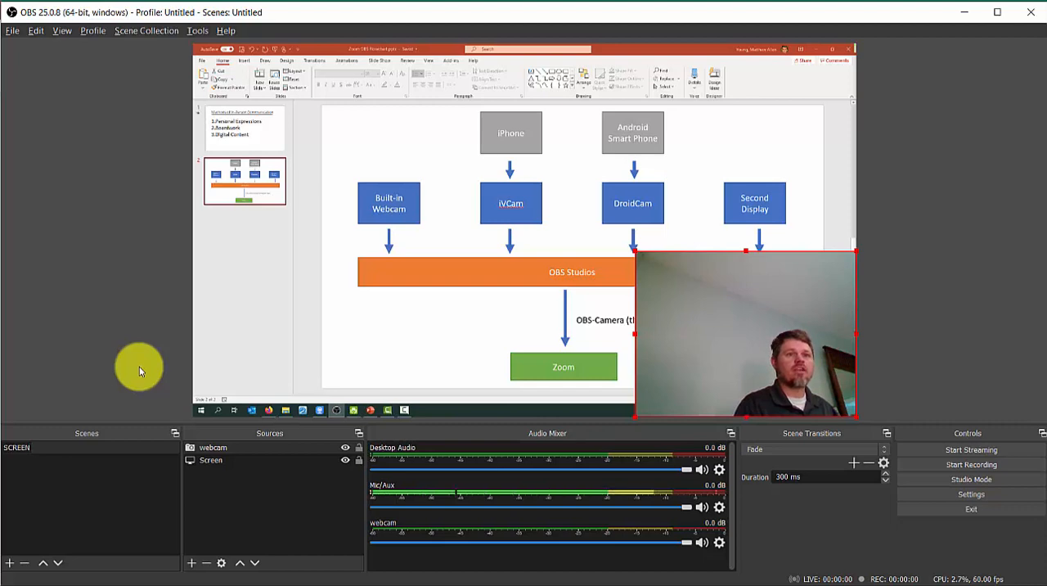
{"action": "key", "text": "Return"}
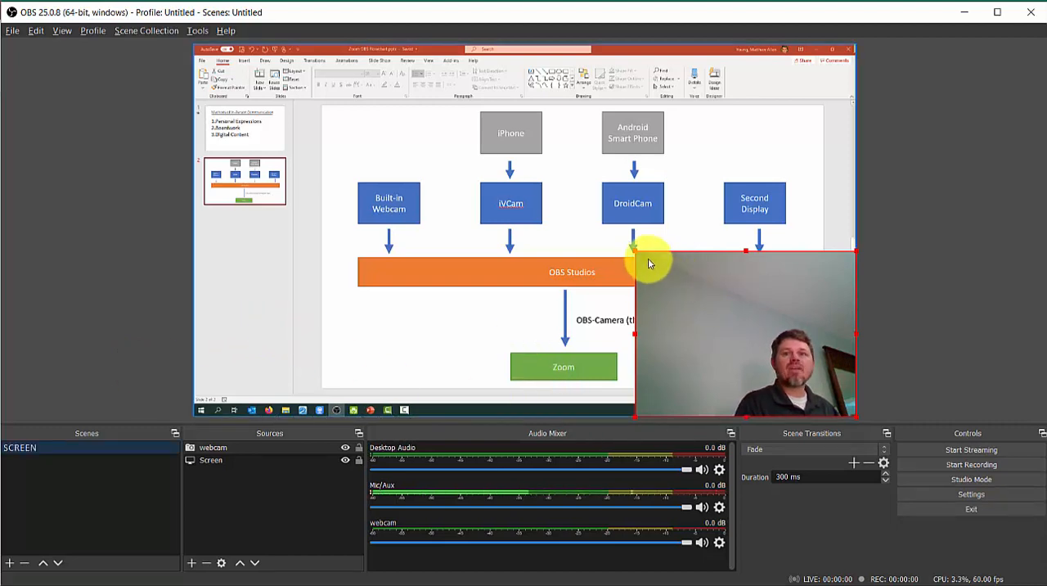
Step: Shrink the webcam image to roughly half its size, keeping it in the lower-right corner of the canvas
{"action": "left_click_drag", "start_coordinate": [634, 248], "coordinate": [735, 364]}
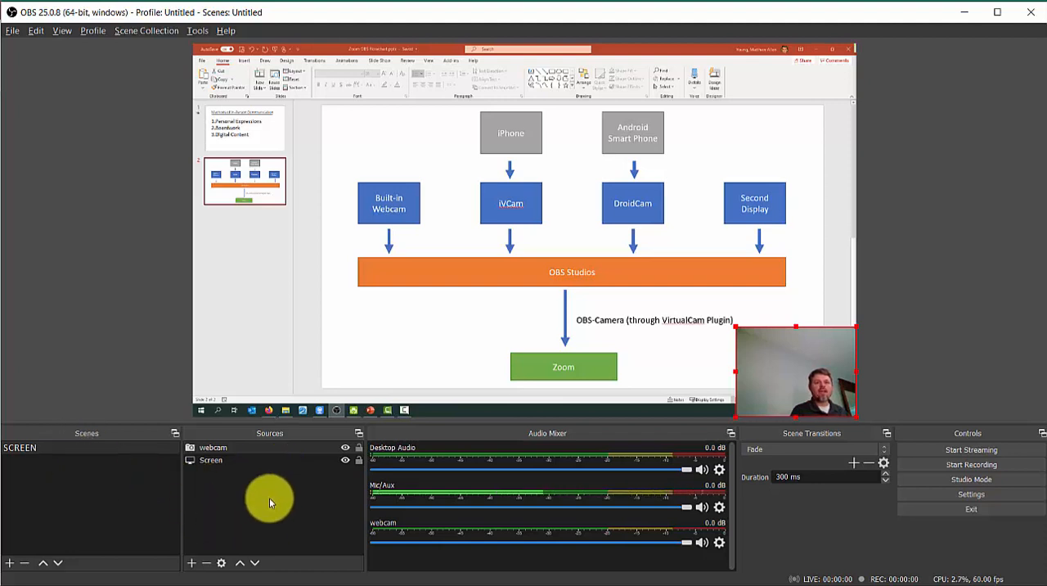
Step: Duplicate the SCREEN scene and name the copy "FACE"
{"action": "right_click", "coordinate": [88, 449]}
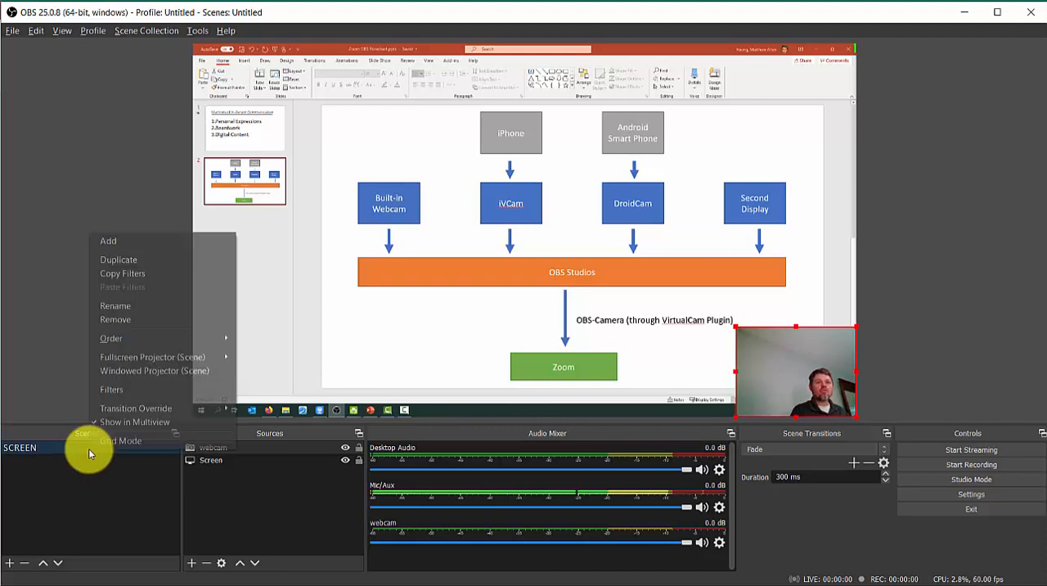
{"action": "left_click", "coordinate": [163, 259]}
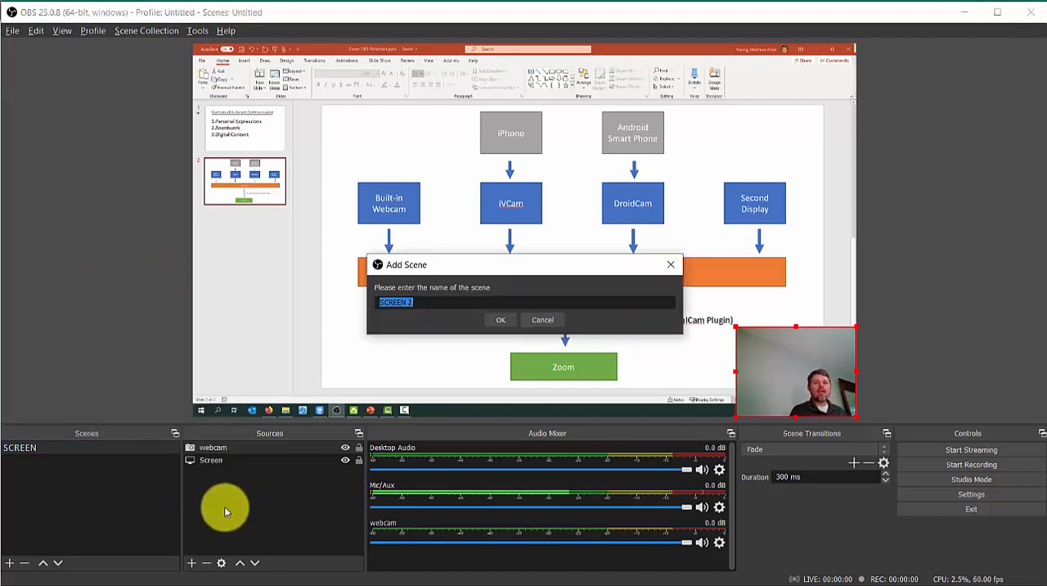
{"action": "type", "text": "F"}
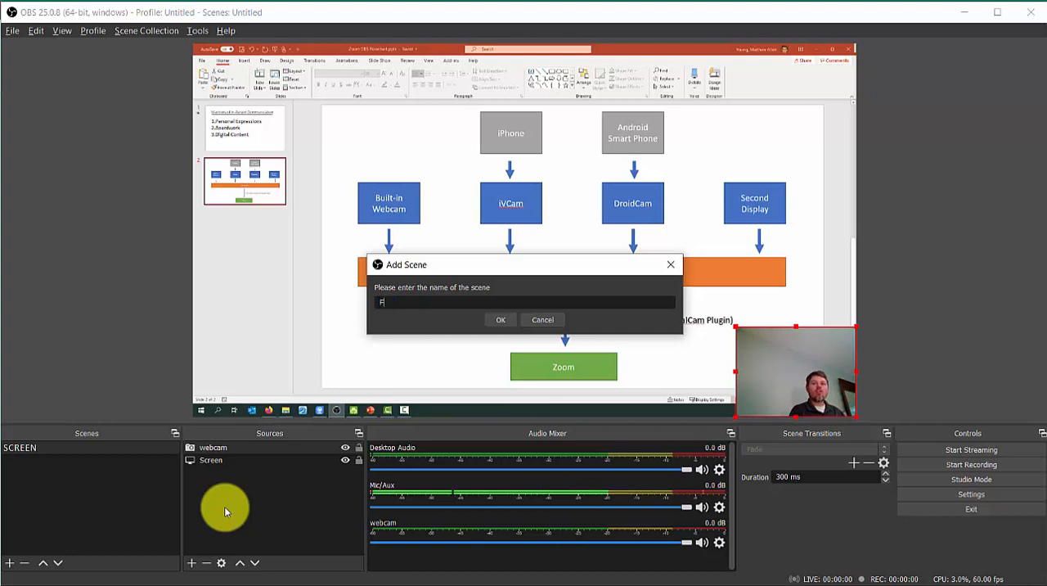
{"action": "type", "text": "ace"}
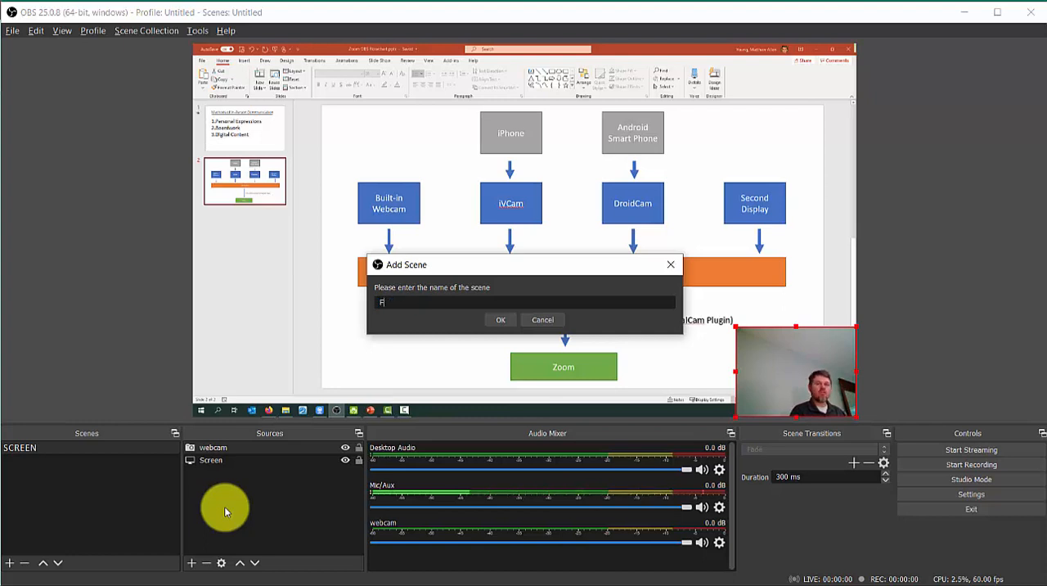
{"action": "type", "text": "E"}
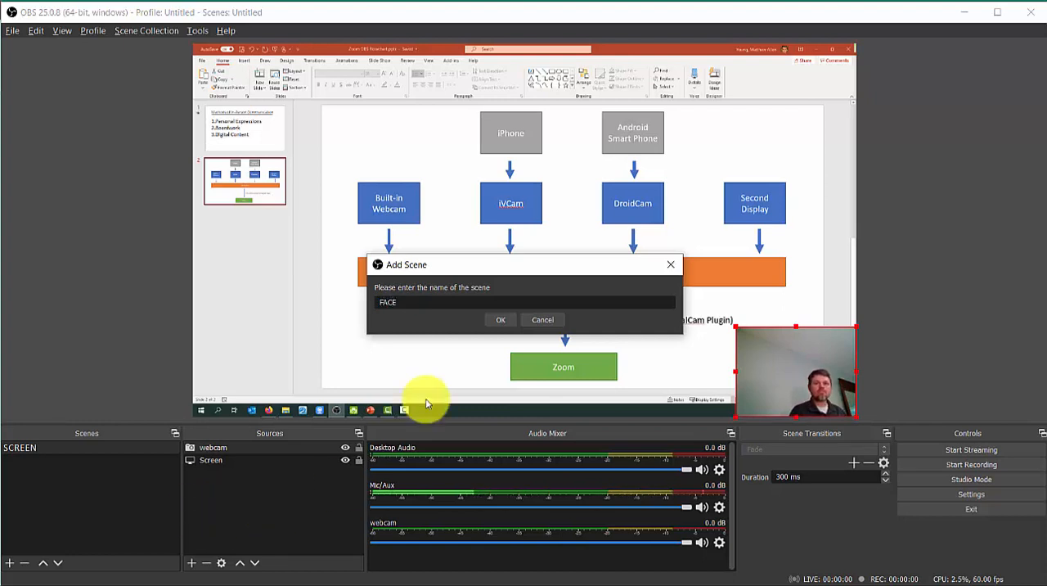
{"action": "left_click", "coordinate": [502, 320]}
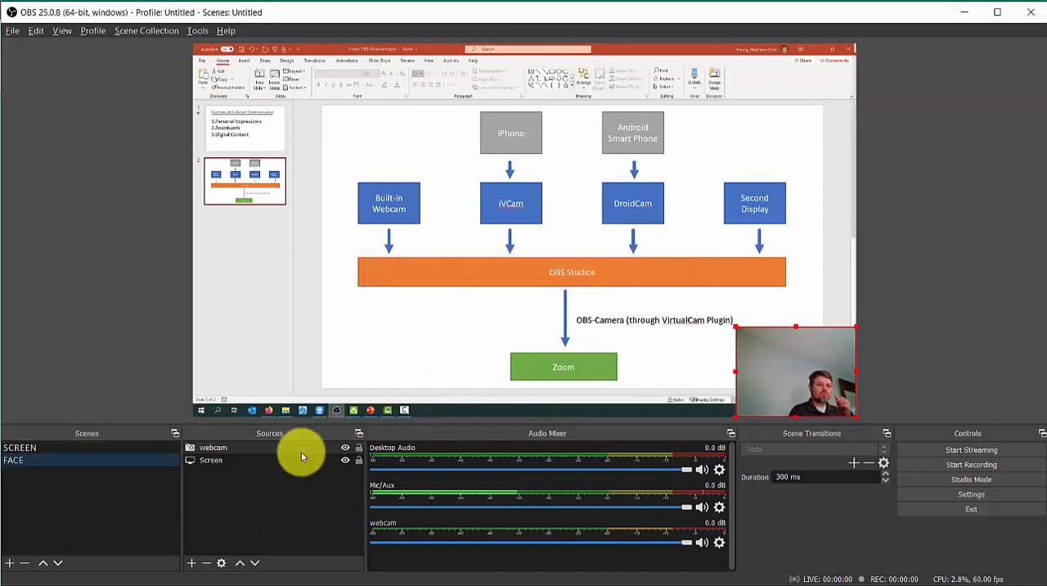
Step: Remove the Screen and webcam sources from the FACE scene
{"action": "left_click", "coordinate": [235, 459]}
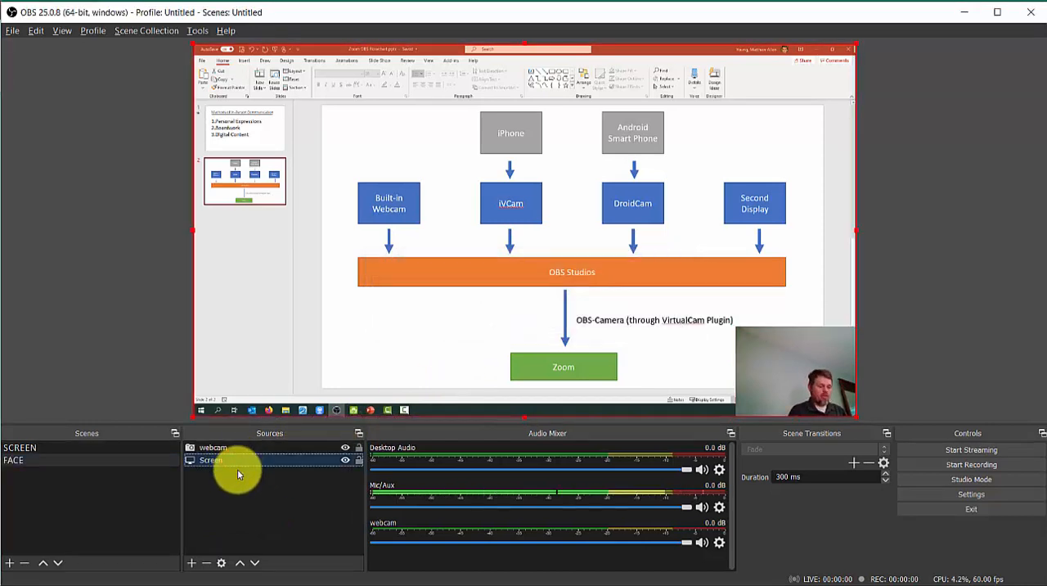
{"action": "left_click", "coordinate": [24, 462]}
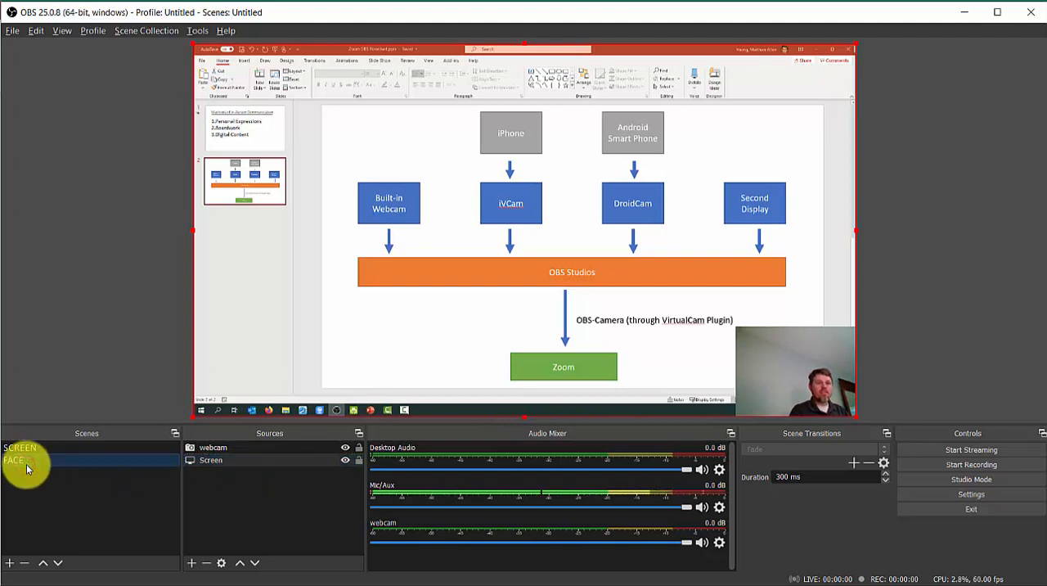
{"action": "left_click", "coordinate": [233, 463]}
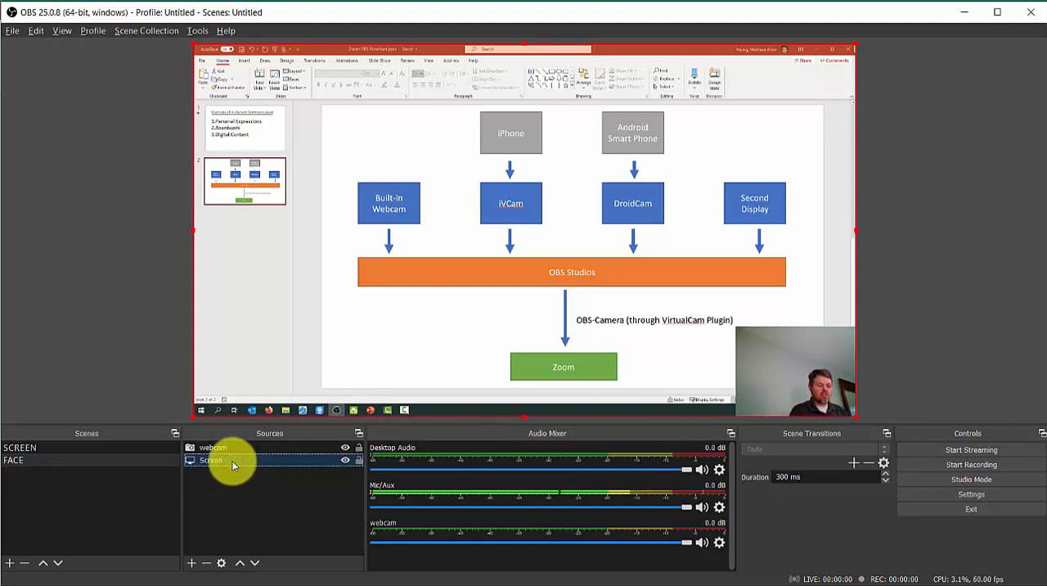
{"action": "key", "text": "Delete"}
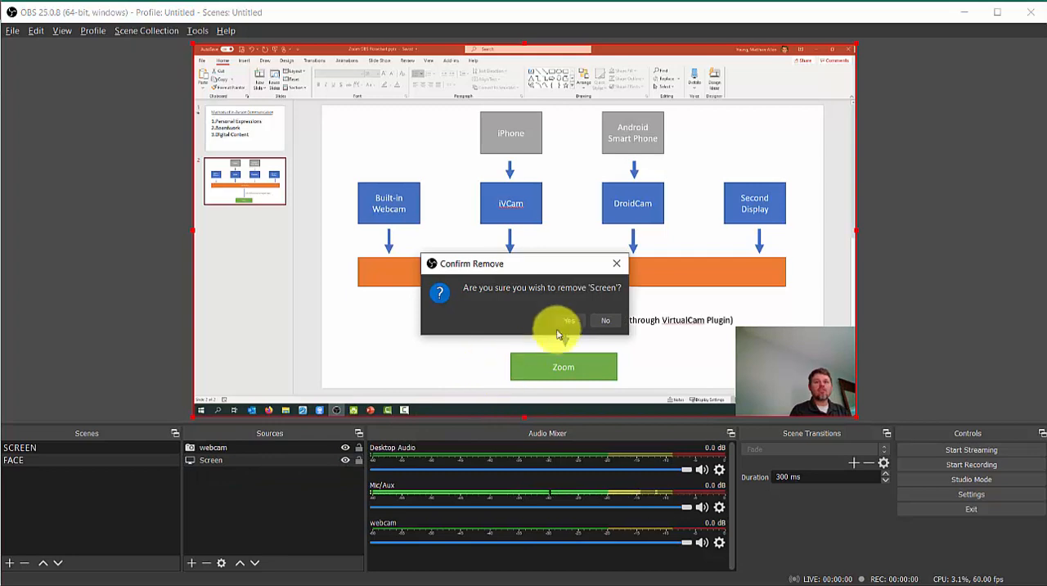
{"action": "left_click", "coordinate": [566, 320]}
{"action": "left_click", "coordinate": [258, 450]}
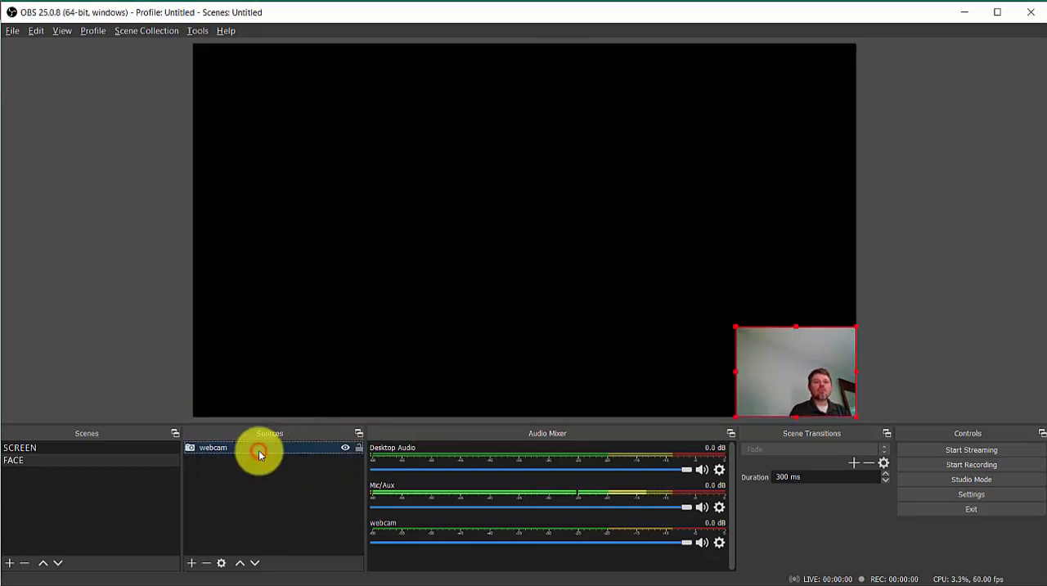
{"action": "key", "text": "Delete"}
{"action": "left_click", "coordinate": [571, 321]}
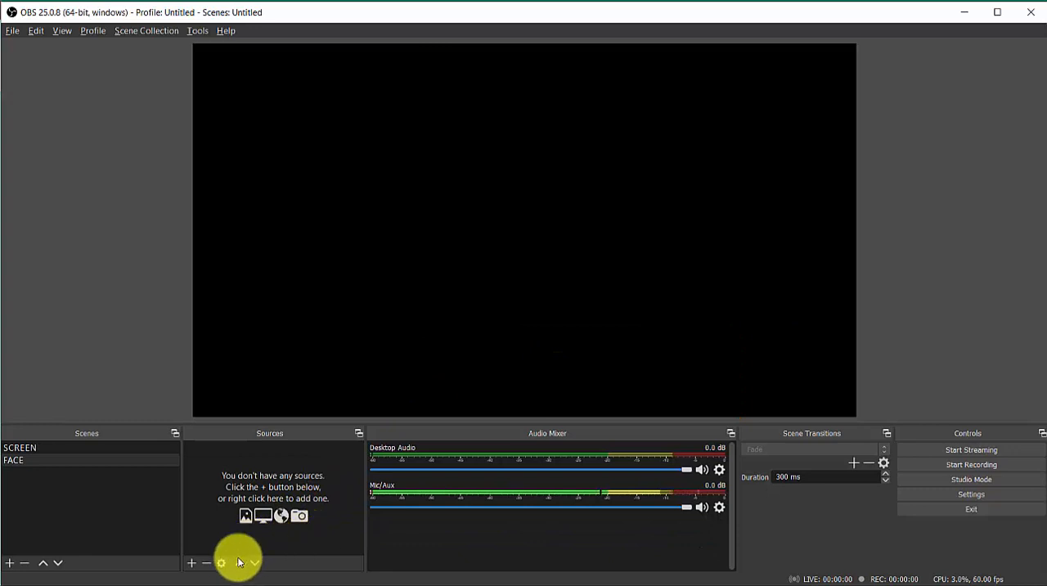
Step: Add a new Video Capture Device source named "iphone" to the FACE scene
{"action": "left_click", "coordinate": [193, 564]}
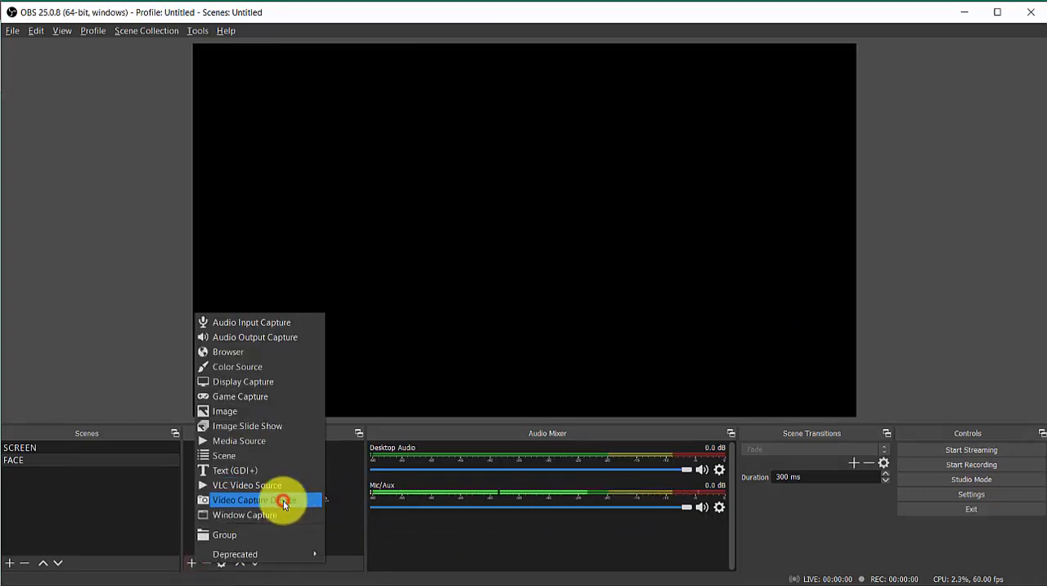
{"action": "left_click", "coordinate": [283, 501]}
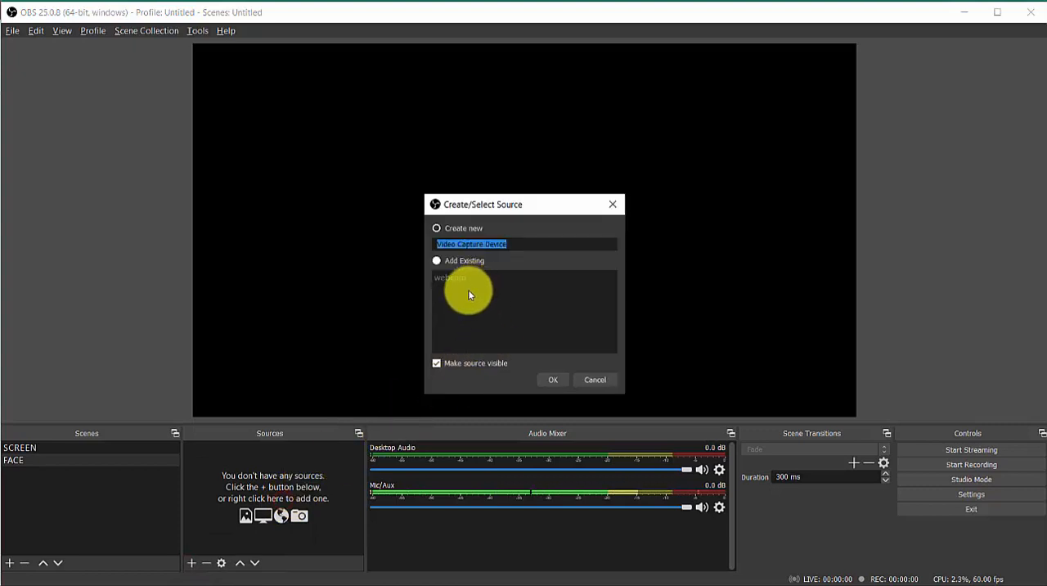
{"action": "type", "text": "iphone"}
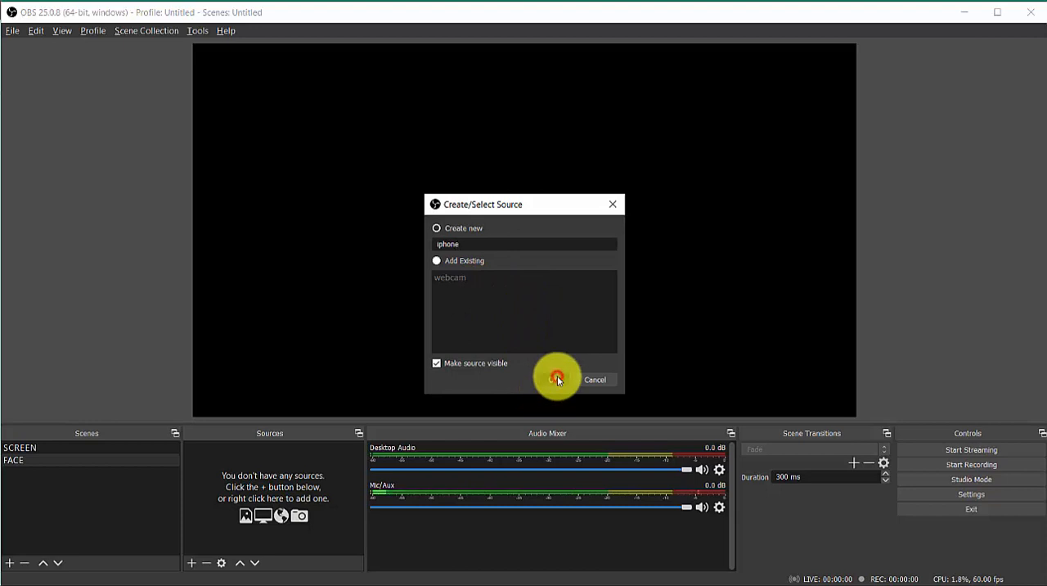
{"action": "left_click", "coordinate": [555, 377]}
Step: Choose e2eSoft iVCam as the iphone source's device and accept its properties
{"action": "left_click", "coordinate": [467, 249]}
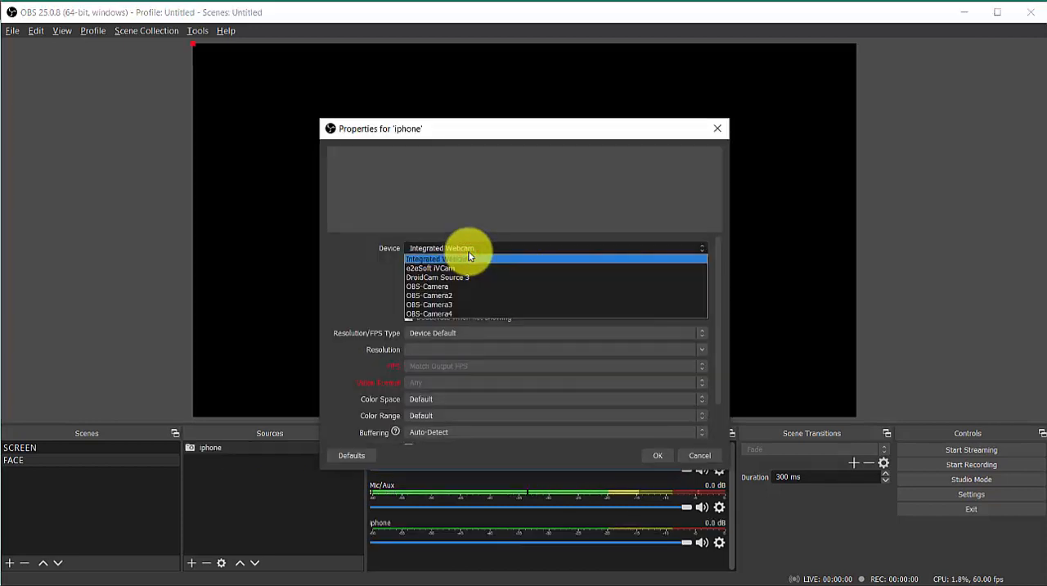
{"action": "left_click", "coordinate": [418, 269]}
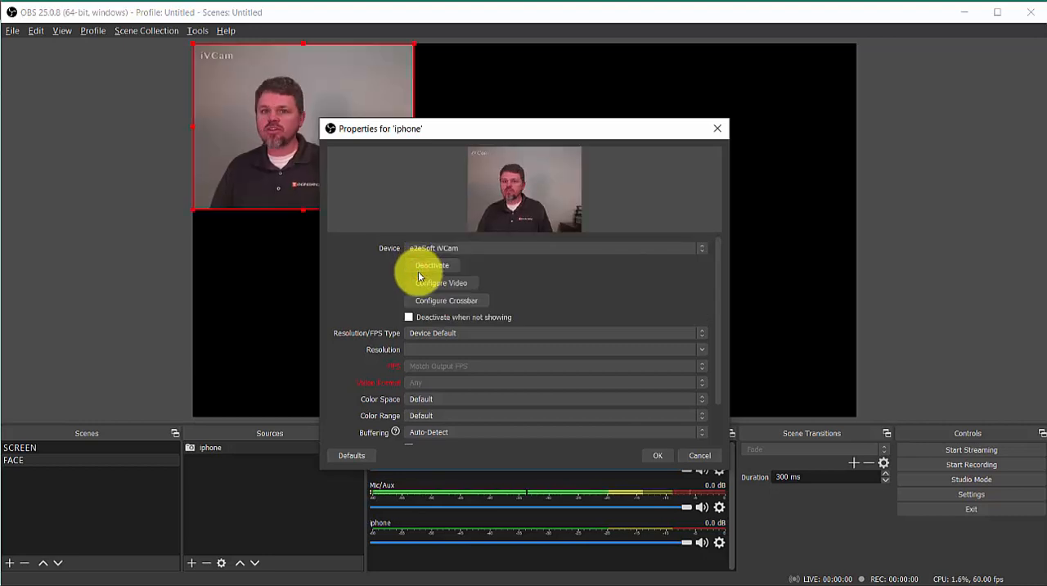
{"action": "left_click", "coordinate": [660, 454]}
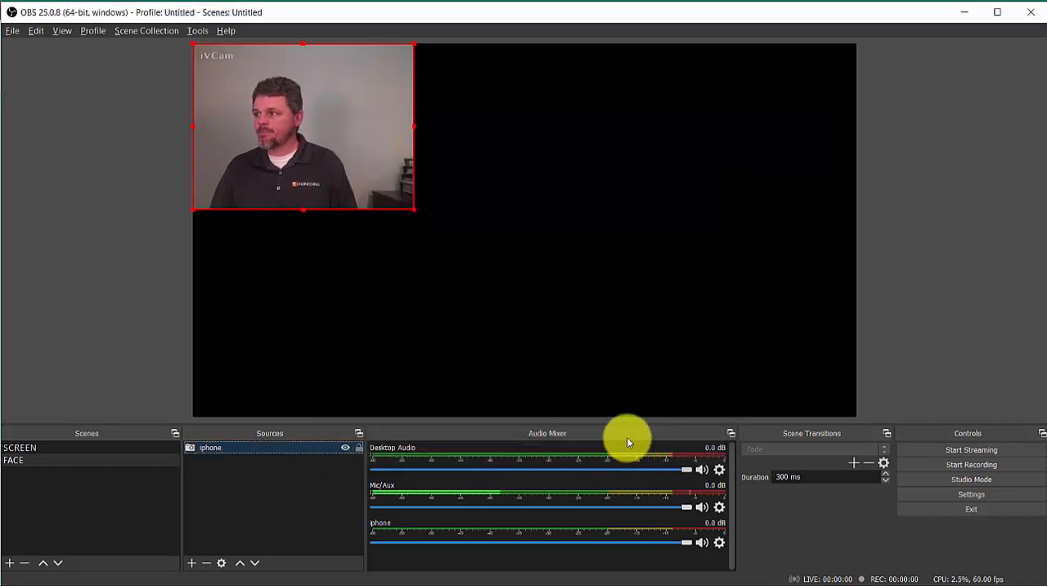
Step: Enlarge the iphone image to the full canvas height and crop its right side, placing it roughly in the canvas centre
{"action": "mouse_move", "coordinate": [348, 154]}
{"action": "left_mouse_down"}
{"action": "mouse_move", "coordinate": [401, 175]}
{"action": "mouse_move", "coordinate": [480, 167]}
{"action": "left_mouse_up"}
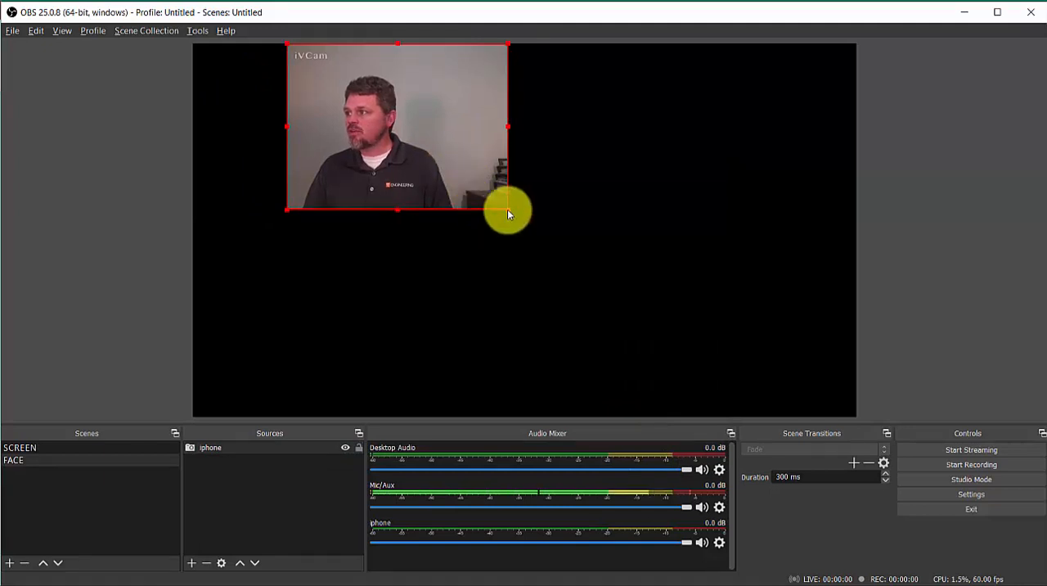
{"action": "left_click_drag", "start_coordinate": [507, 210], "coordinate": [599, 420]}
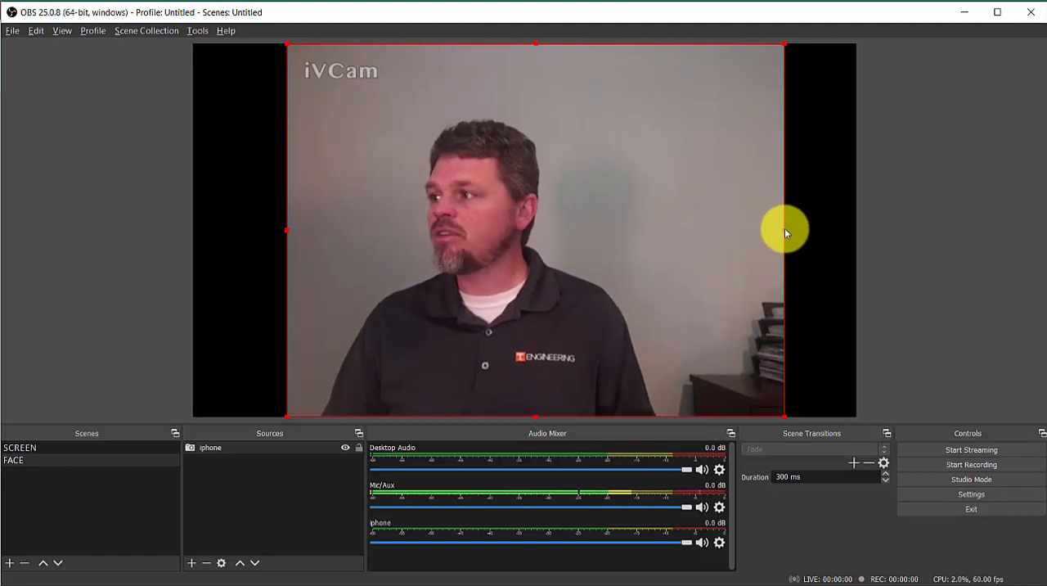
{"action": "left_click_drag", "start_coordinate": [784, 232], "coordinate": [684, 242]}
{"action": "left_click", "coordinate": [745, 290]}
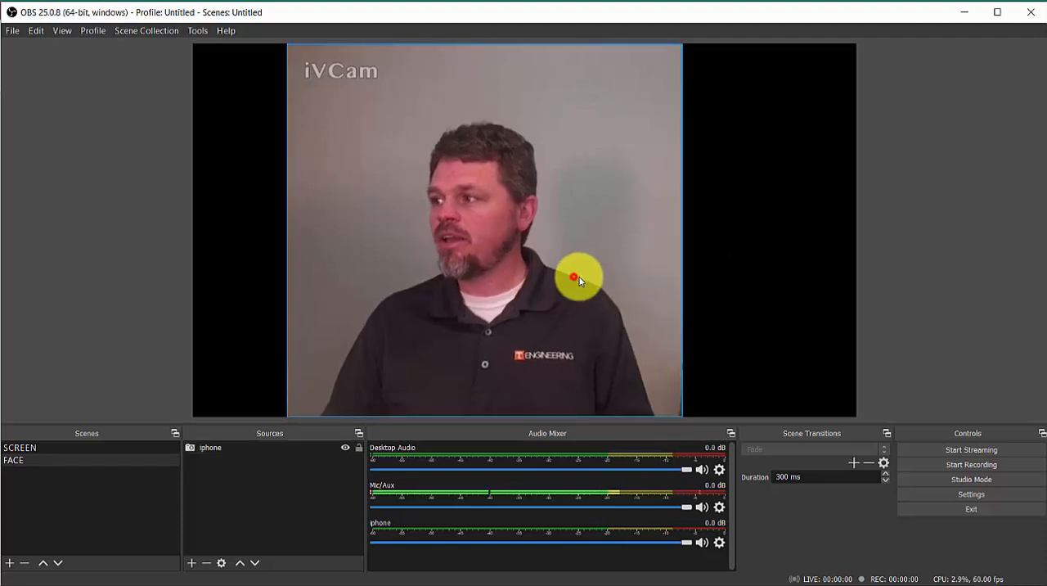
{"action": "left_click_drag", "start_coordinate": [596, 280], "coordinate": [603, 283]}
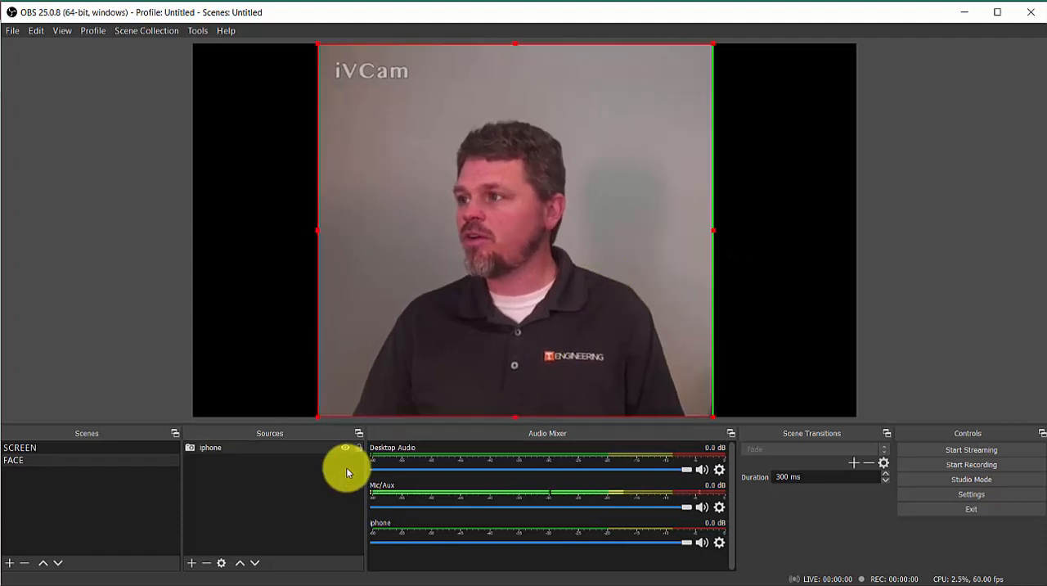
Step: Add the existing iphone video capture source to the SCREEN scene
{"action": "left_click", "coordinate": [133, 447]}
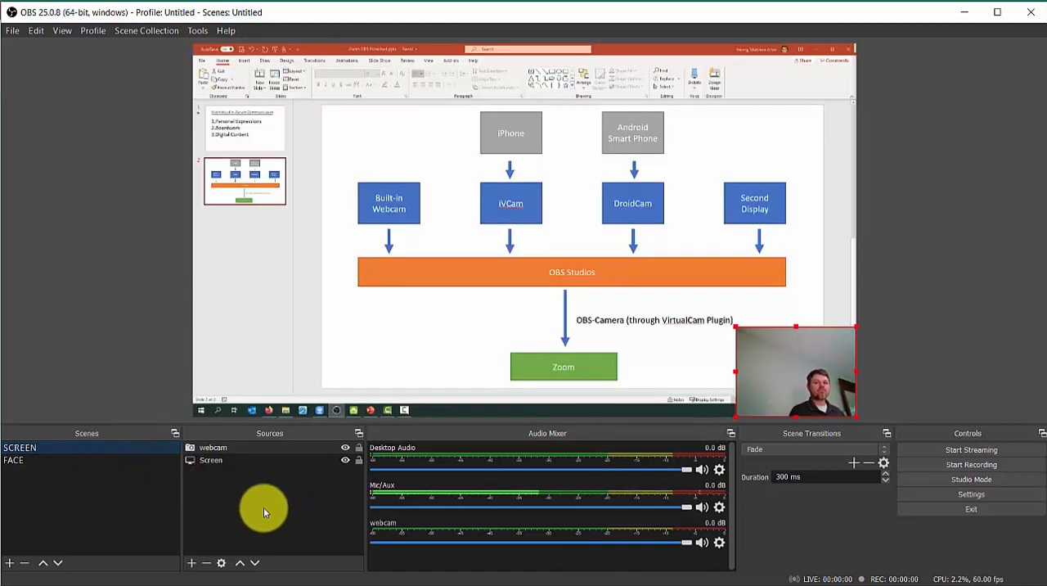
{"action": "left_click", "coordinate": [191, 563]}
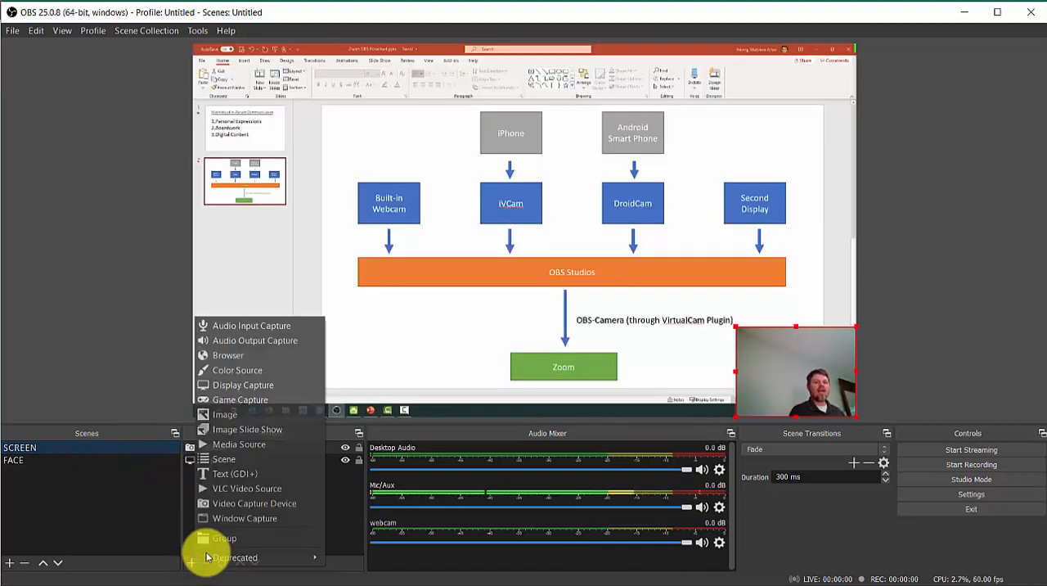
{"action": "left_click", "coordinate": [263, 501]}
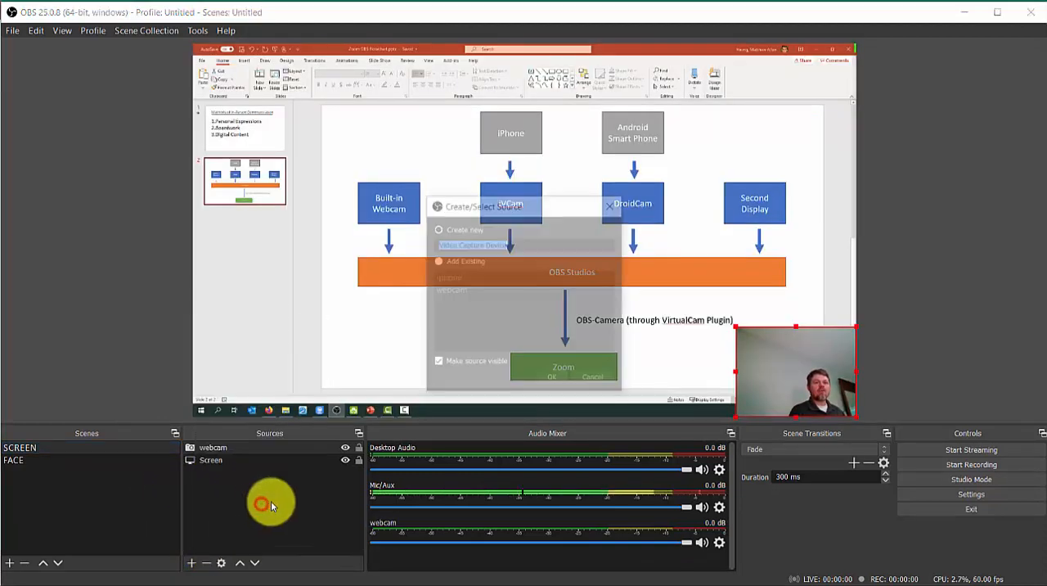
{"action": "left_click", "coordinate": [468, 261]}
{"action": "left_click", "coordinate": [449, 280]}
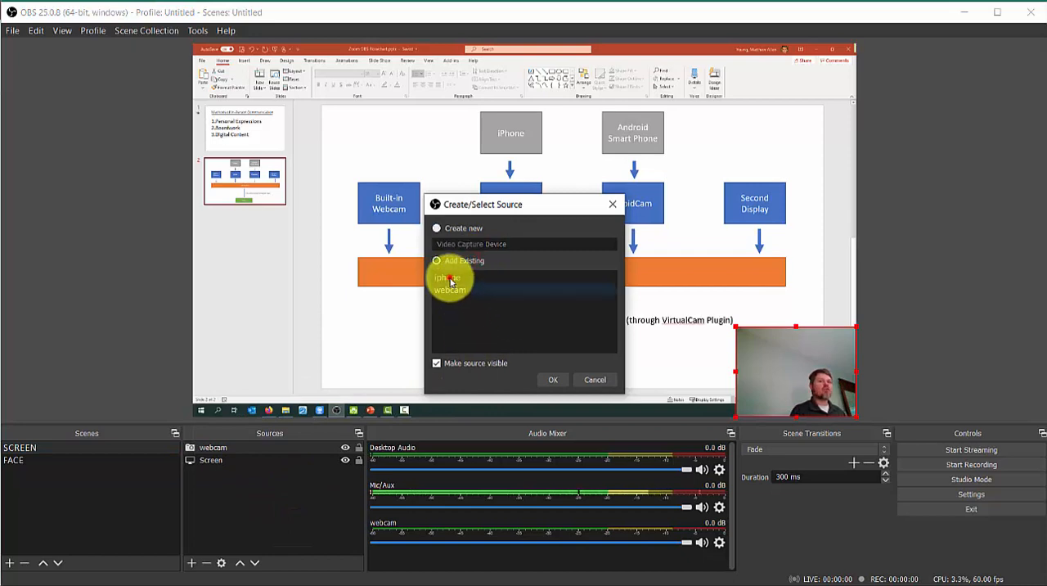
{"action": "left_click", "coordinate": [547, 380]}
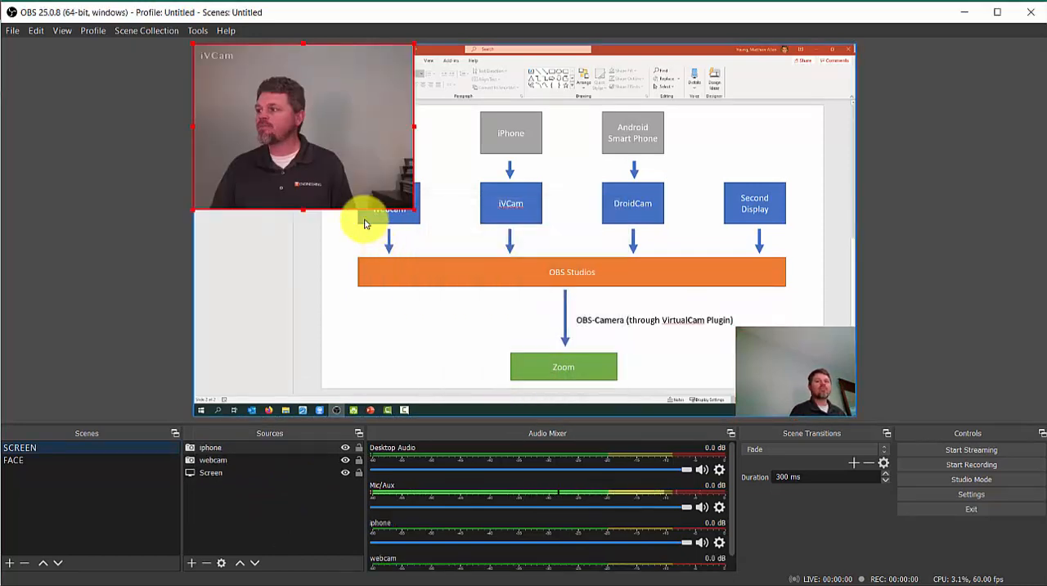
Step: Shrink the iphone image to the webcam image's width and place it directly above the webcam image
{"action": "left_click_drag", "start_coordinate": [194, 46], "coordinate": [809, 289]}
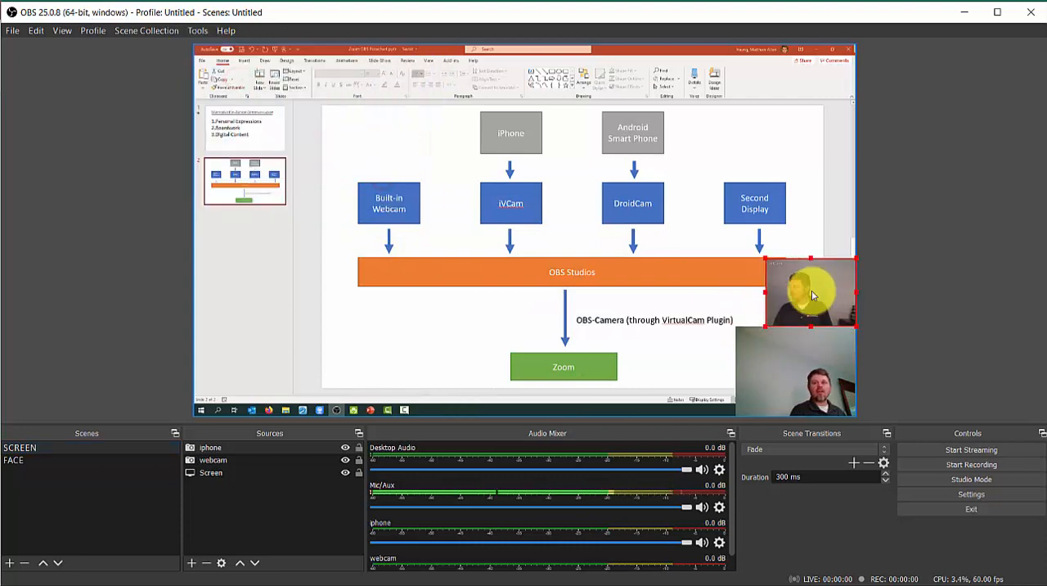
{"action": "left_click_drag", "start_coordinate": [765, 258], "coordinate": [743, 243]}
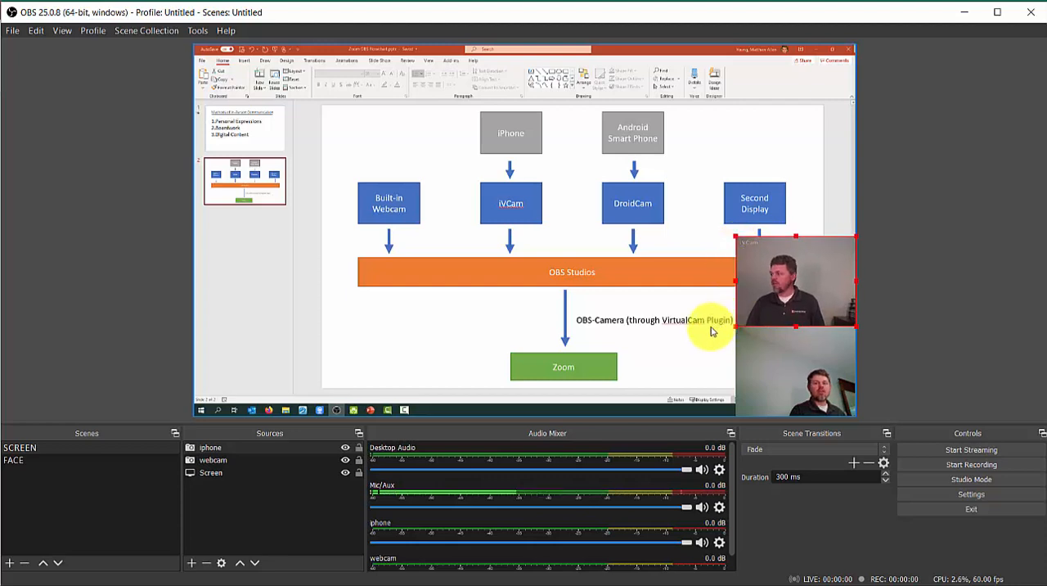
Step: Remove the webcam source from the SCREEN scene and move the iphone image into the canvas's lower-right corner
{"action": "left_click", "coordinate": [805, 380]}
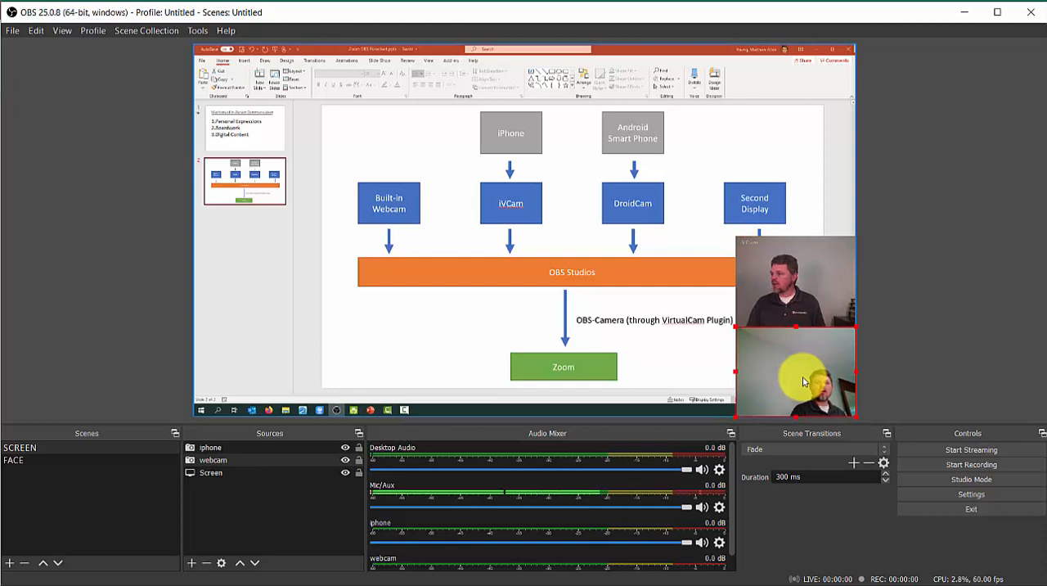
{"action": "key", "text": "Delete"}
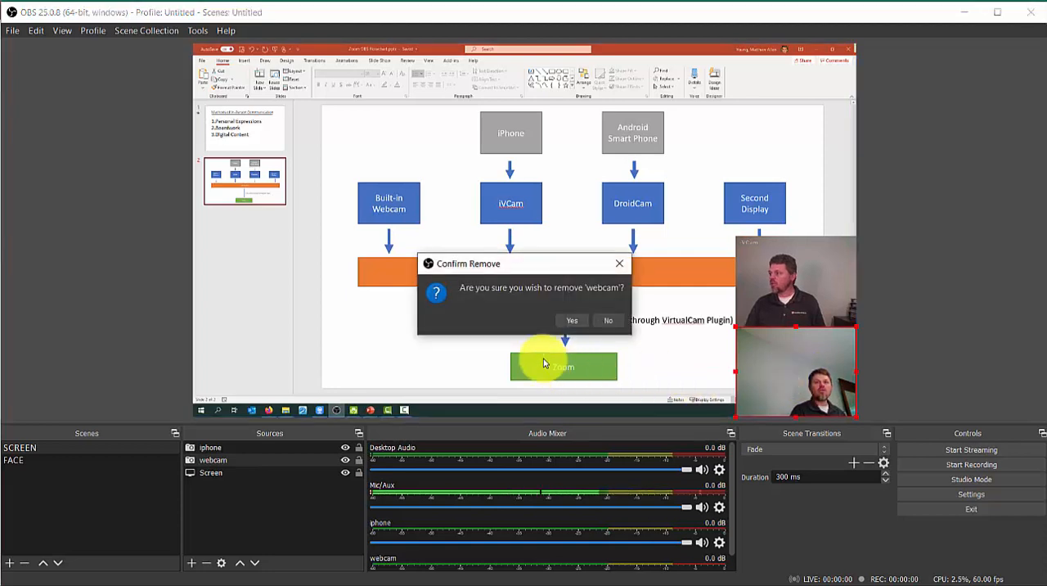
{"action": "left_click", "coordinate": [571, 327]}
{"action": "left_click_drag", "start_coordinate": [771, 311], "coordinate": [779, 387]}
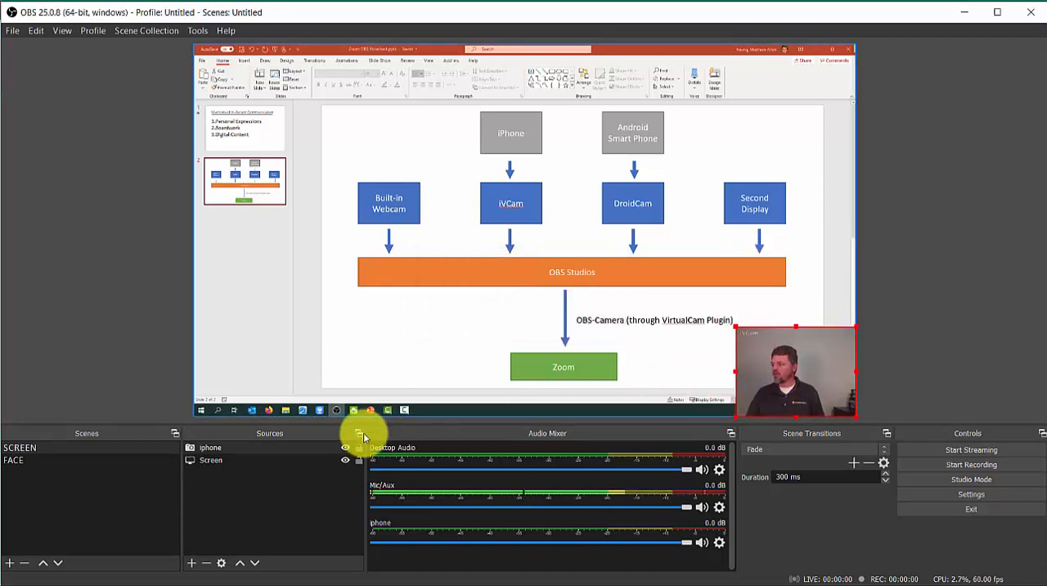
Step: Add a new scene named DOCUMENT
{"action": "left_click", "coordinate": [65, 451]}
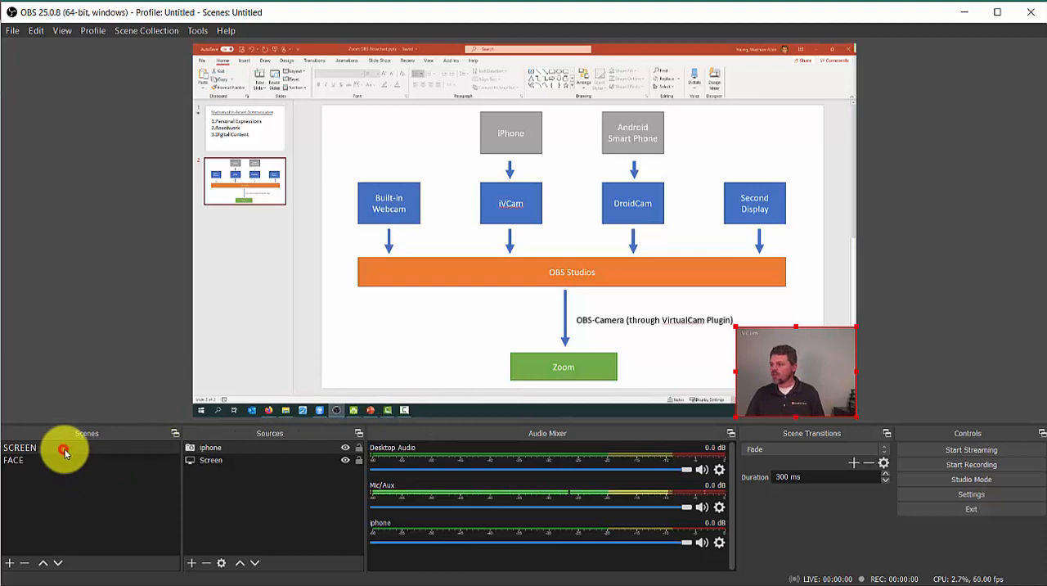
{"action": "left_click", "coordinate": [62, 462]}
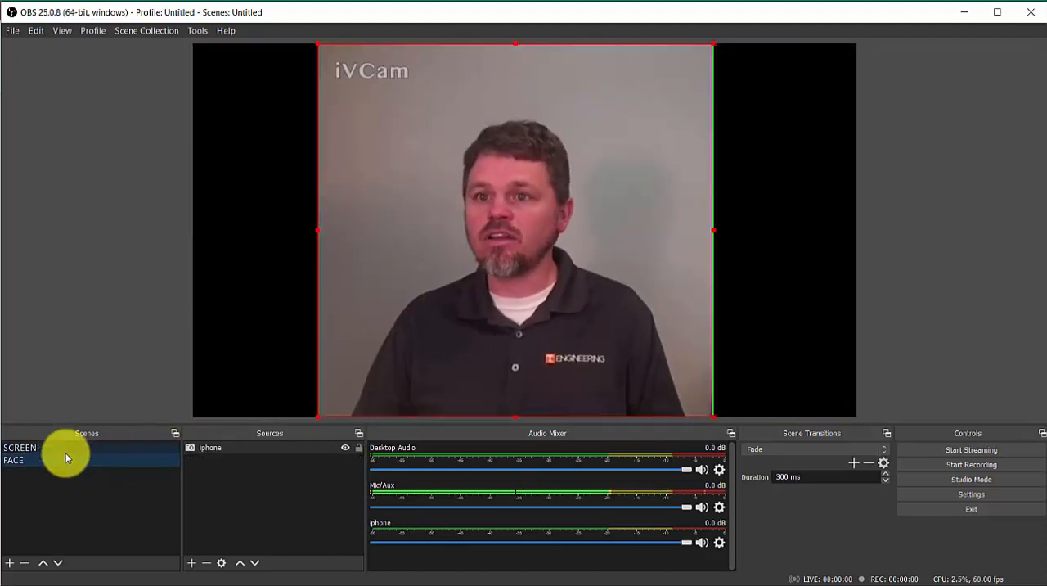
{"action": "left_click", "coordinate": [11, 562]}
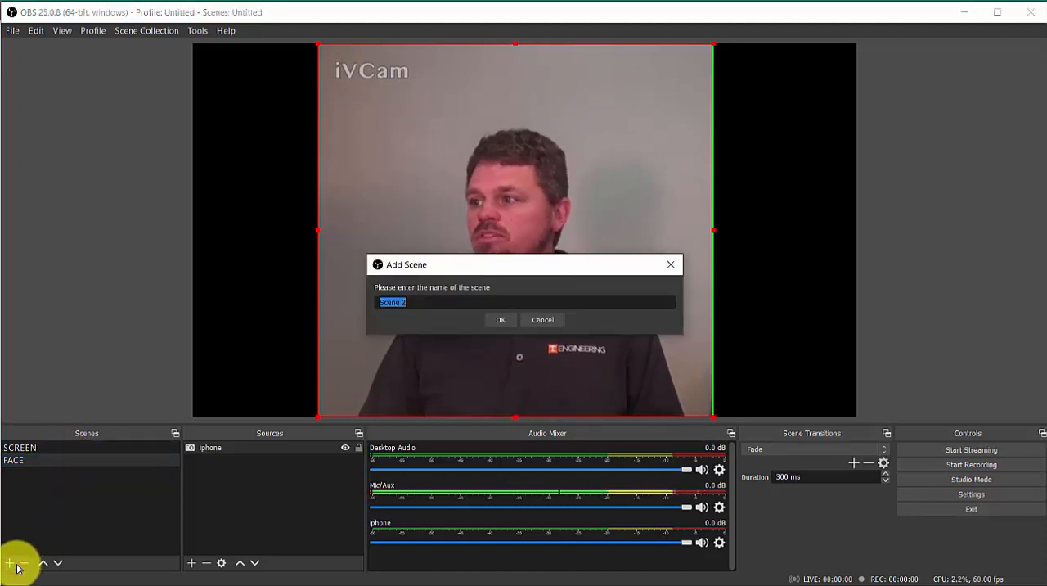
{"action": "type", "text": "DOCUMENT"}
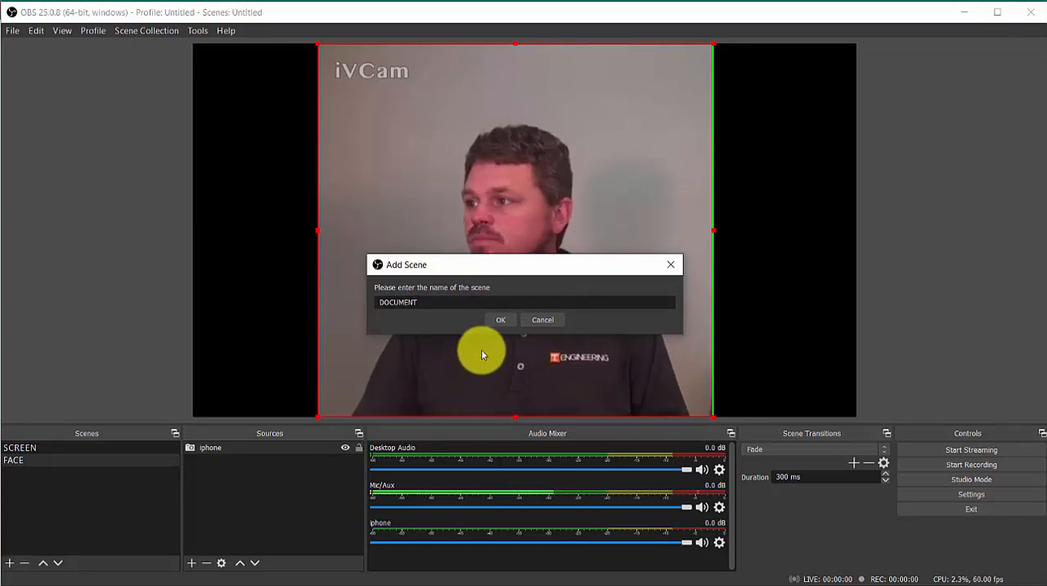
{"action": "left_click", "coordinate": [501, 319]}
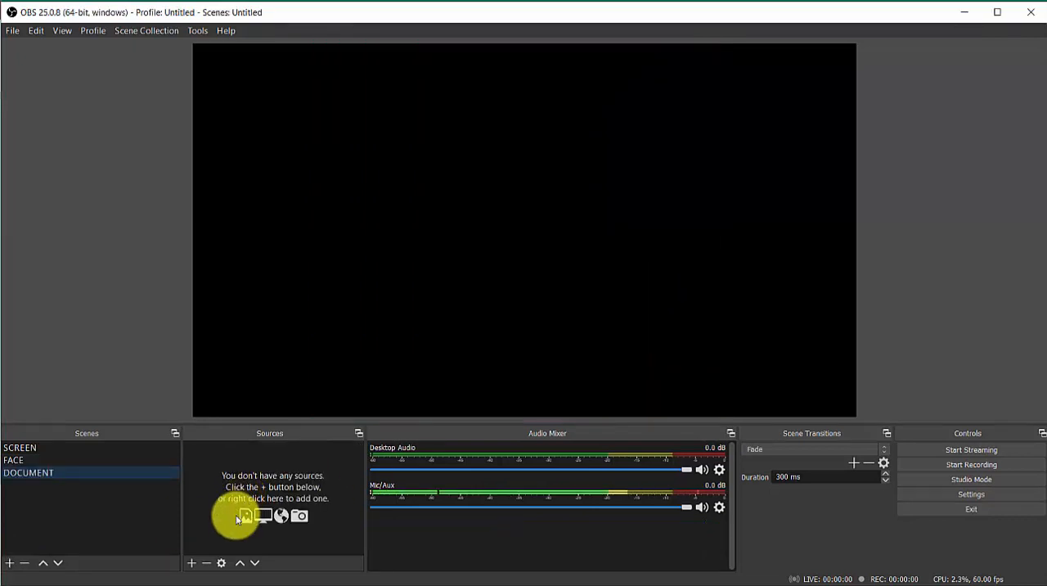
Step: Add a new video capture source named Android using DroidCam Source 3 and enlarge its image to the full canvas height
{"action": "left_click", "coordinate": [192, 562]}
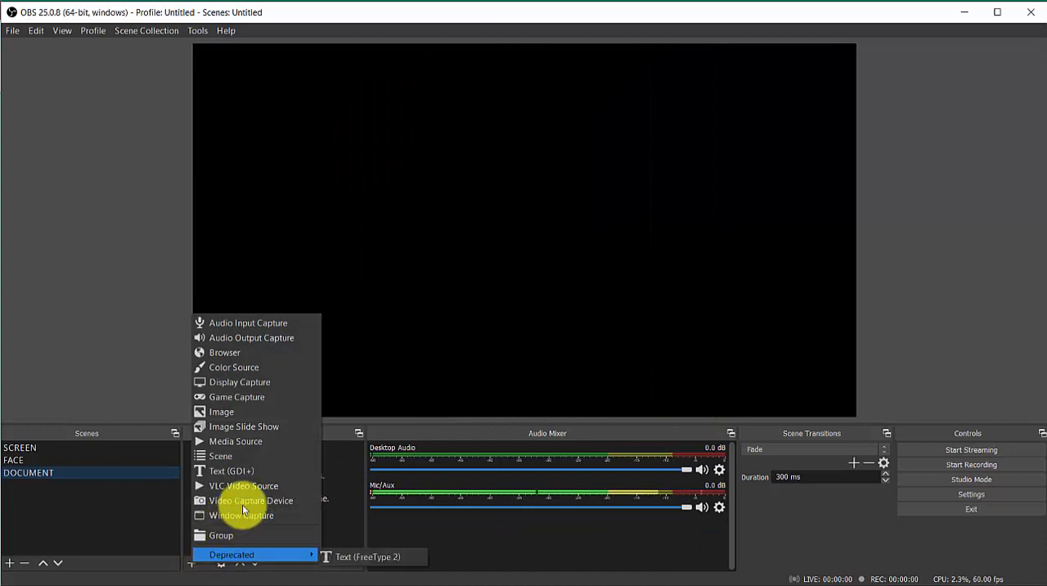
{"action": "left_click", "coordinate": [243, 500]}
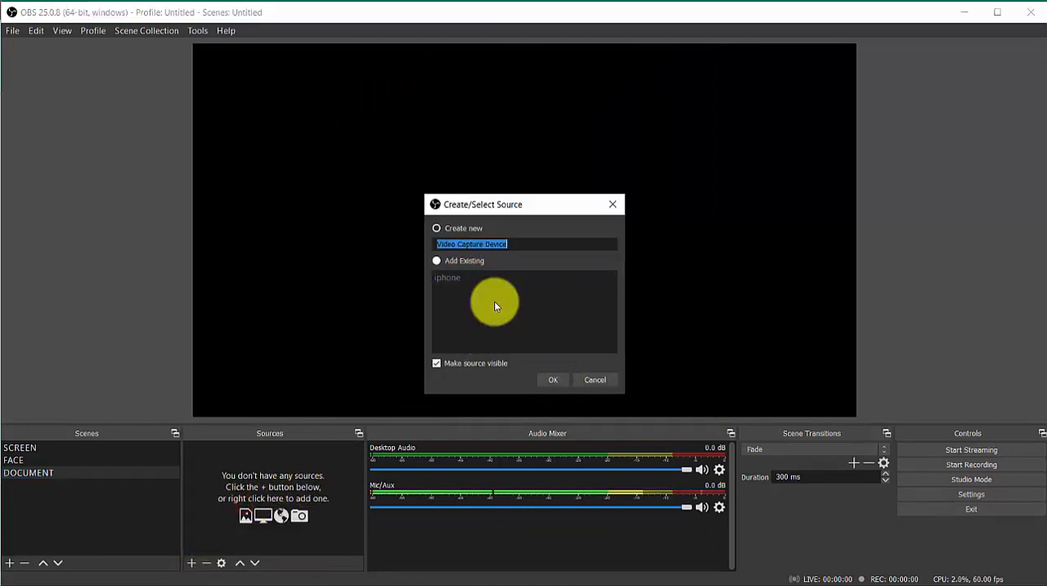
{"action": "type", "text": "An"}
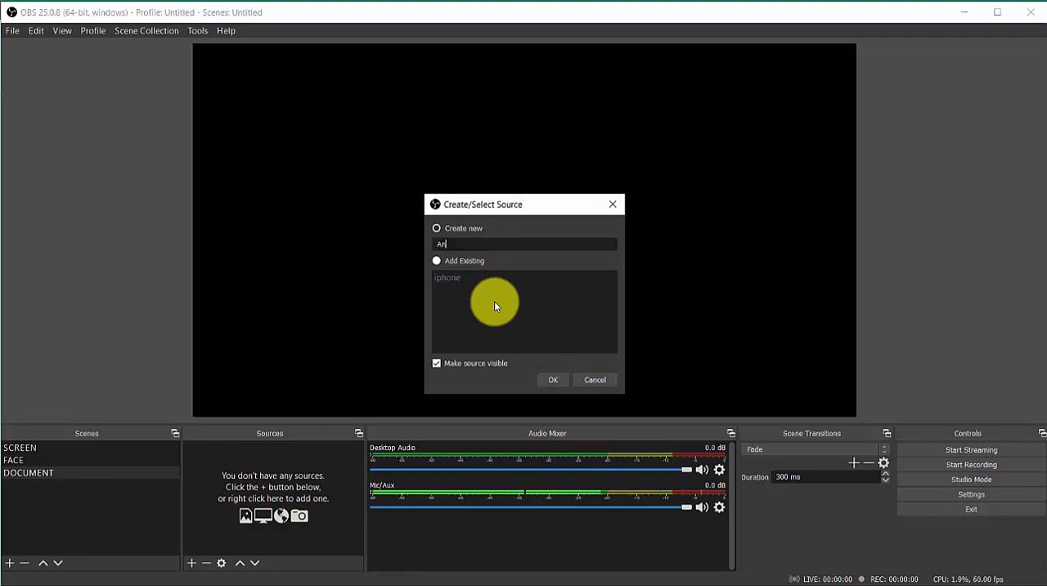
{"action": "type", "text": "droid"}
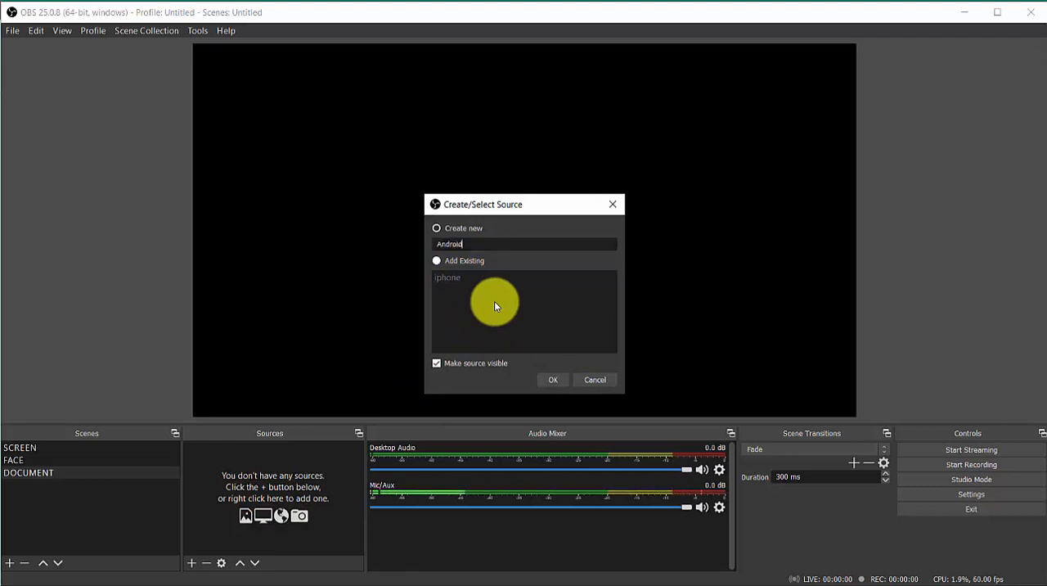
{"action": "left_click", "coordinate": [553, 382]}
{"action": "left_click", "coordinate": [480, 248]}
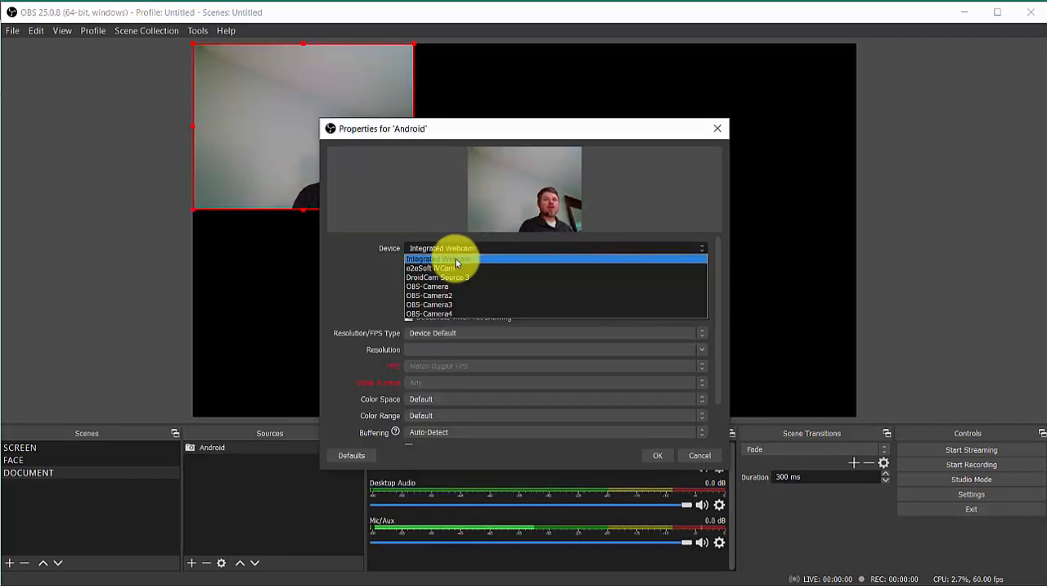
{"action": "left_click", "coordinate": [418, 280]}
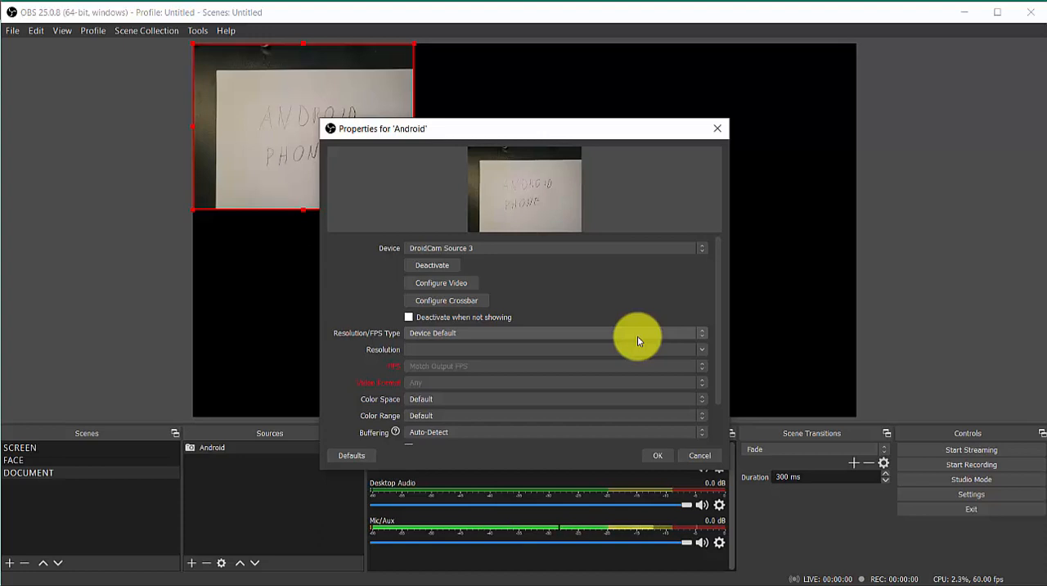
{"action": "left_click", "coordinate": [662, 457]}
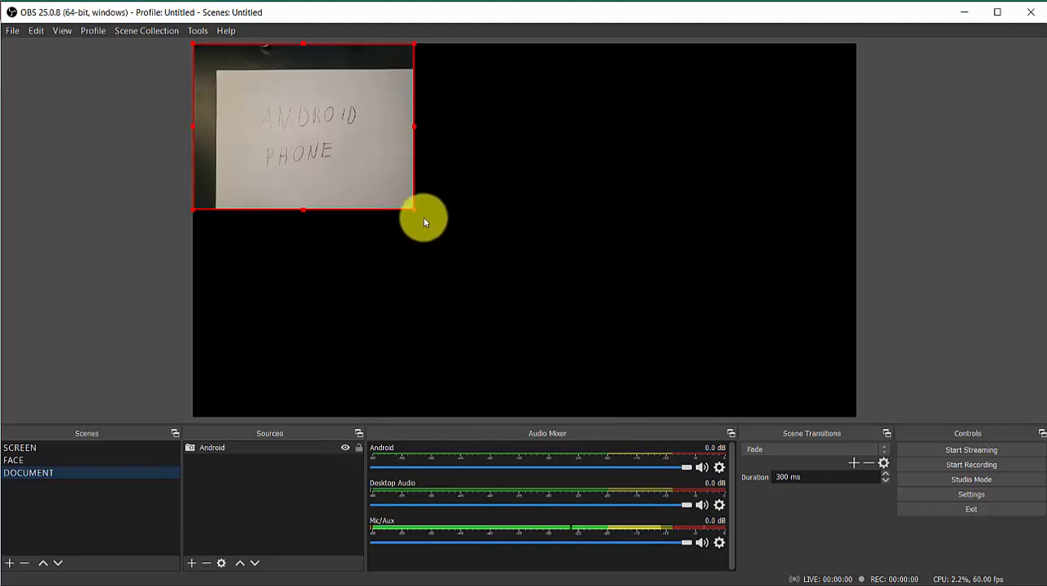
{"action": "left_click_drag", "start_coordinate": [415, 211], "coordinate": [607, 413]}
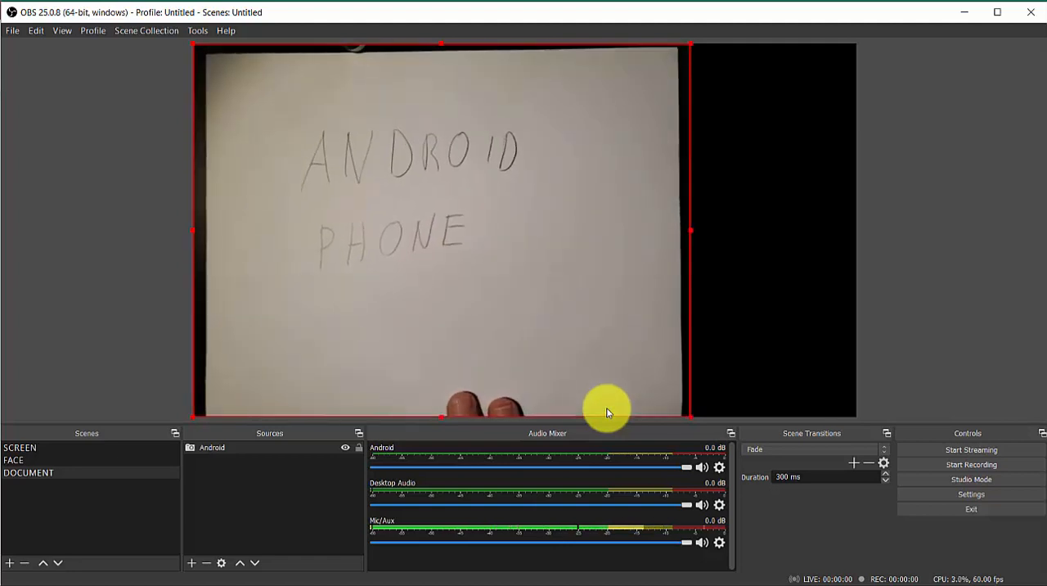
{"action": "right_click", "coordinate": [305, 450]}
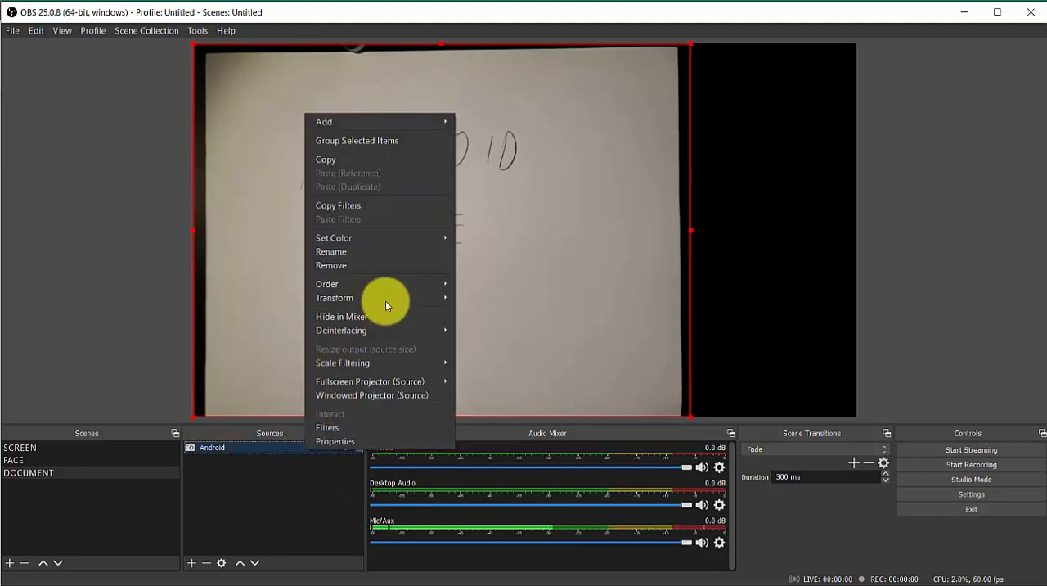
{"action": "mouse_move", "coordinate": [390, 297]}
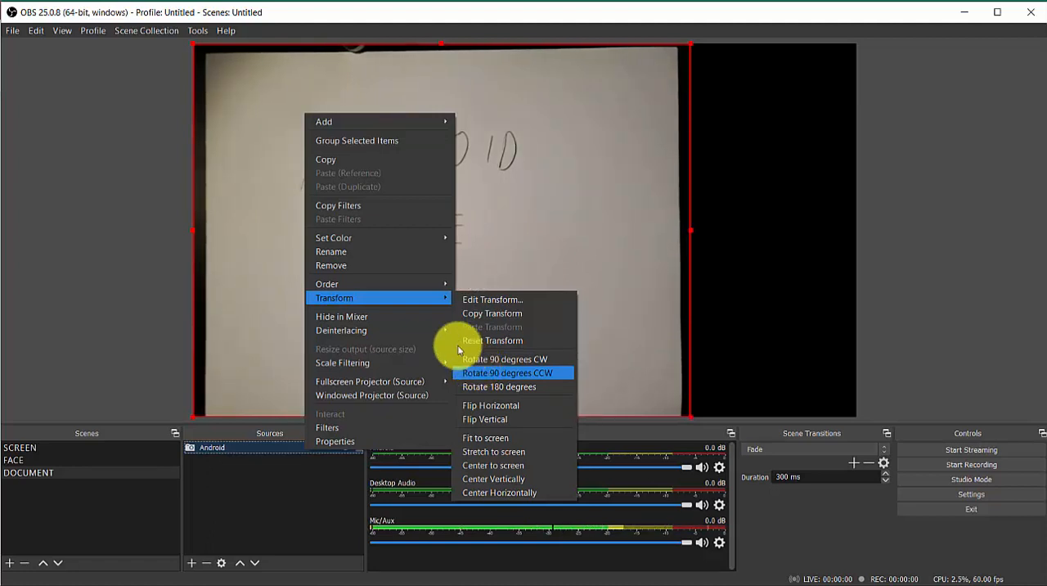
{"action": "left_click", "coordinate": [776, 342]}
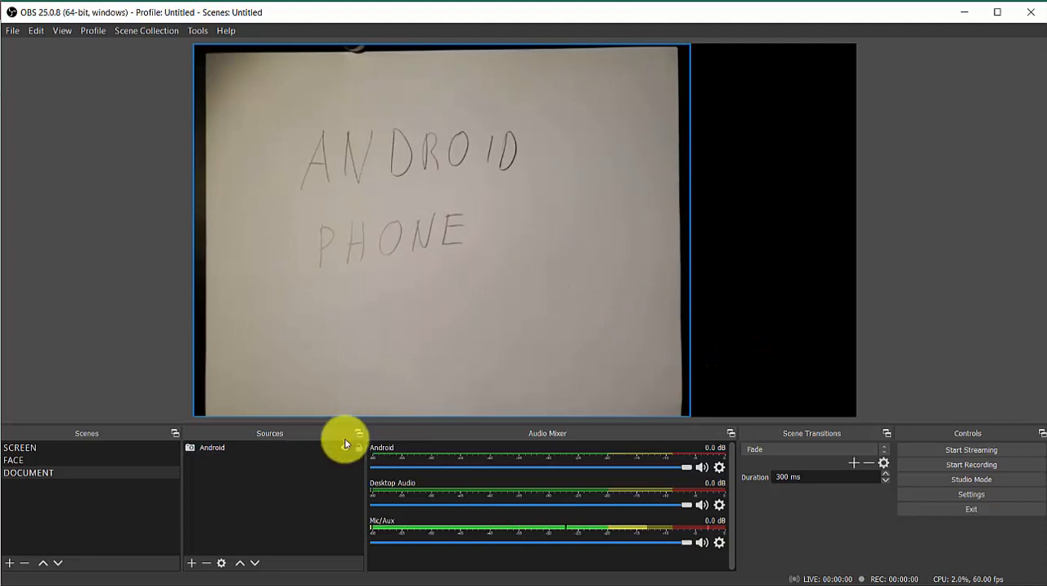
Step: Add the existing iphone video capture source to the DOCUMENT scene
{"action": "left_click", "coordinate": [193, 564]}
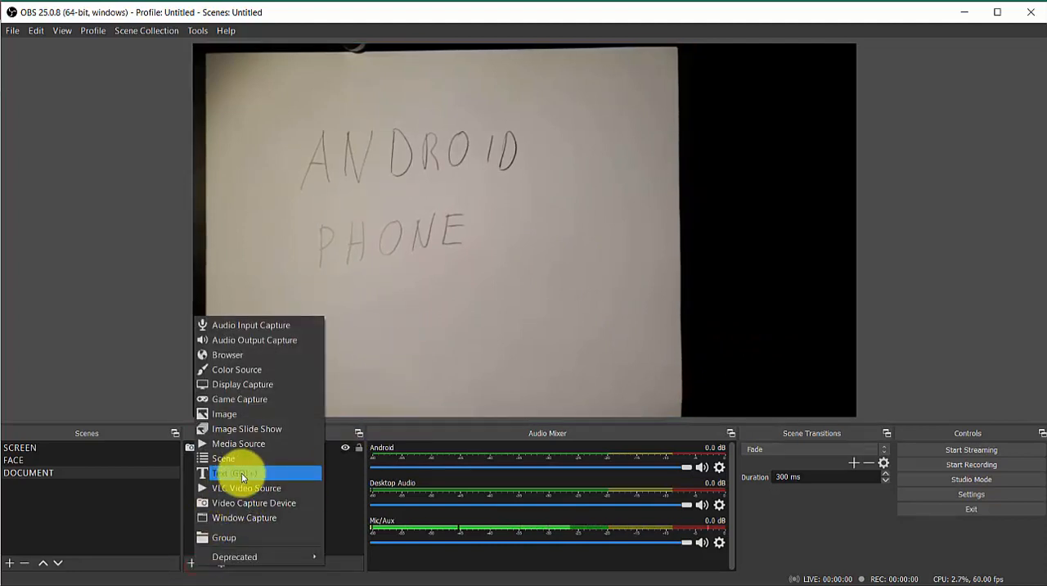
{"action": "left_click", "coordinate": [240, 502]}
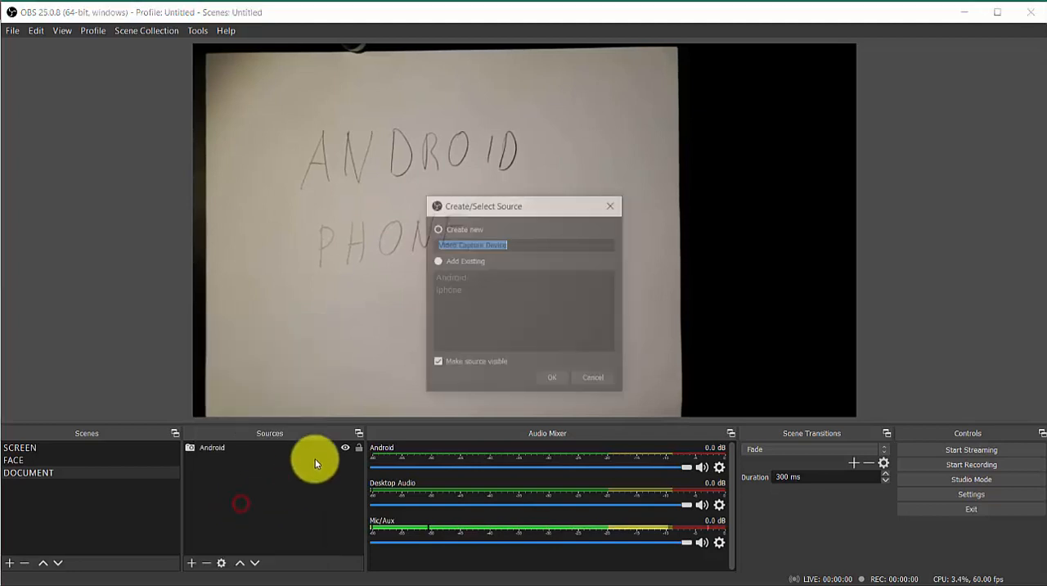
{"action": "left_click", "coordinate": [442, 261]}
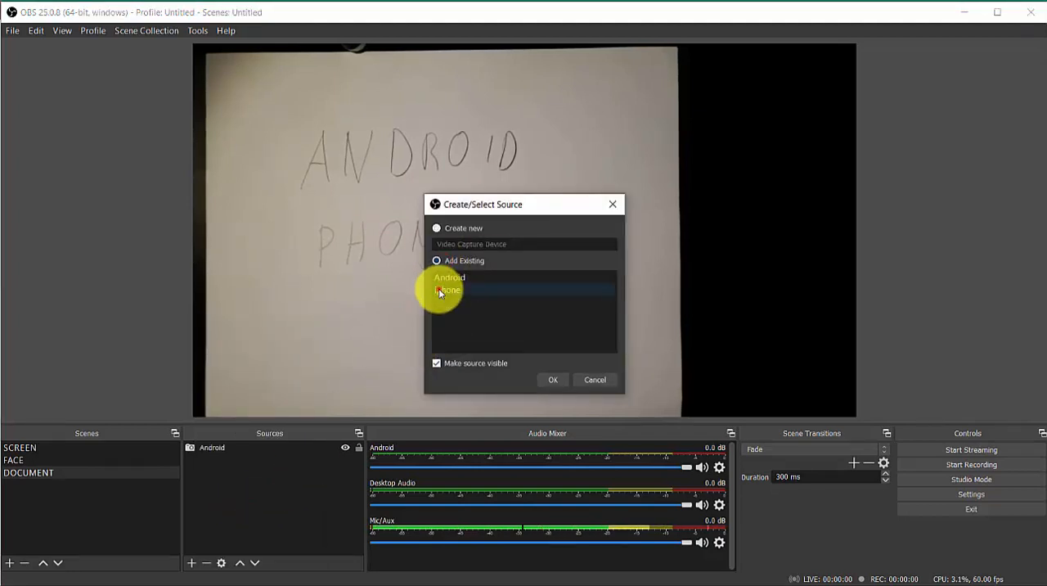
{"action": "left_click", "coordinate": [439, 288]}
{"action": "left_click", "coordinate": [549, 379]}
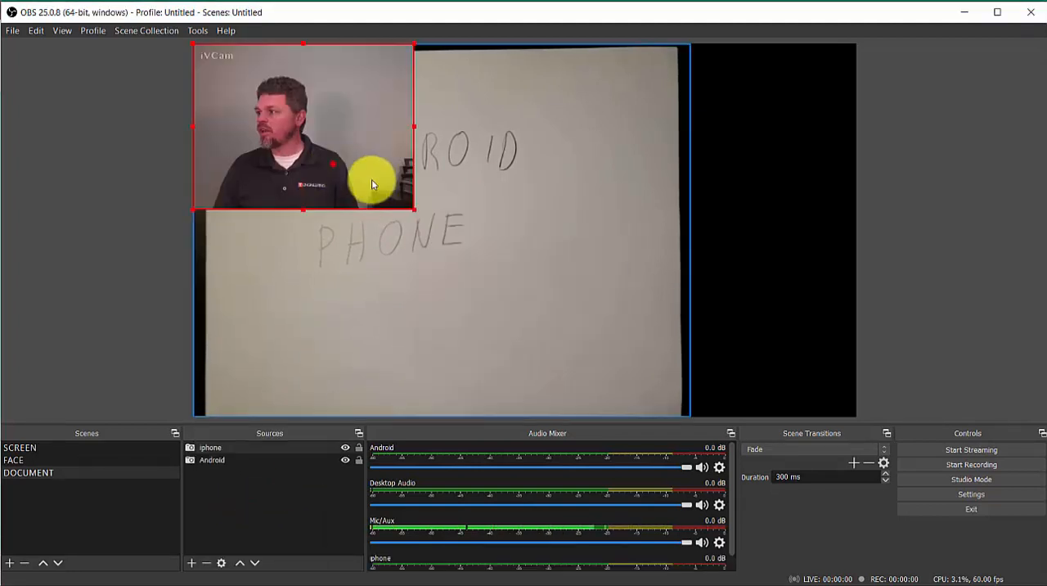
Step: Crop the right side of the iphone image and place it in the canvas's lower-right corner
{"action": "left_click_drag", "start_coordinate": [371, 179], "coordinate": [791, 381]}
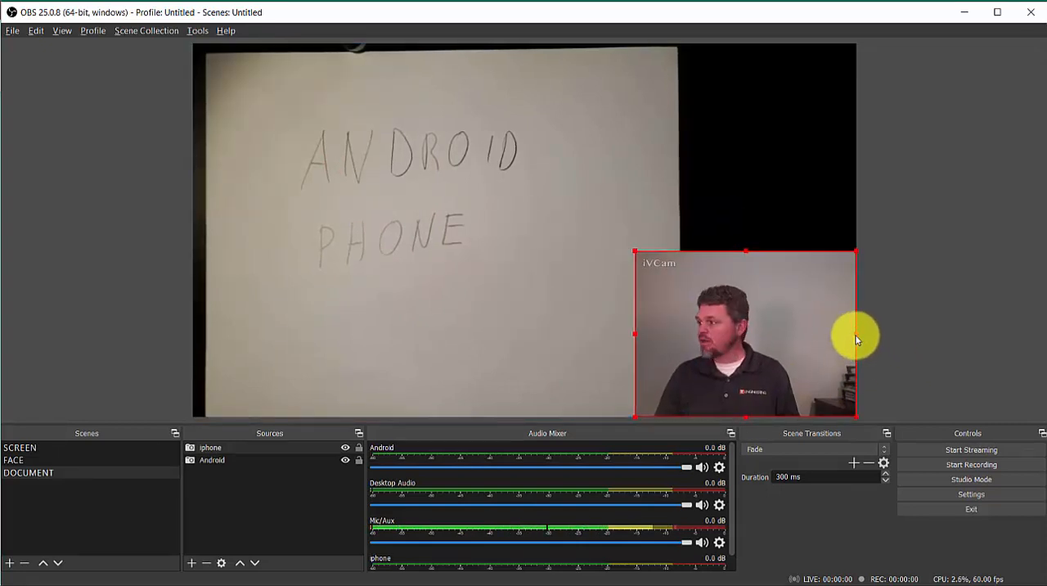
{"action": "left_click_drag", "start_coordinate": [856, 335], "coordinate": [810, 333]}
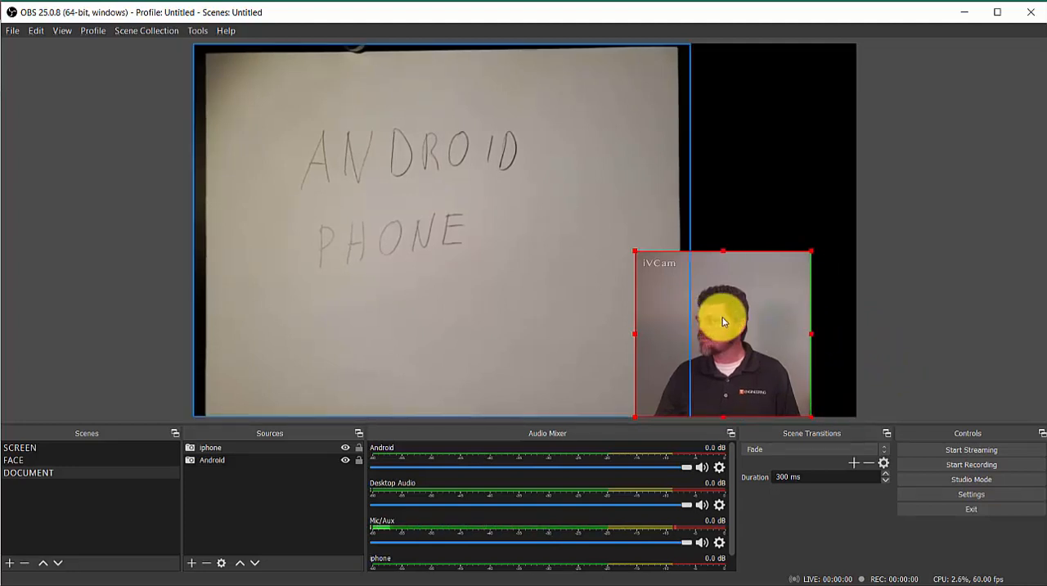
{"action": "left_click", "coordinate": [760, 216]}
{"action": "left_click_drag", "start_coordinate": [769, 305], "coordinate": [794, 304]}
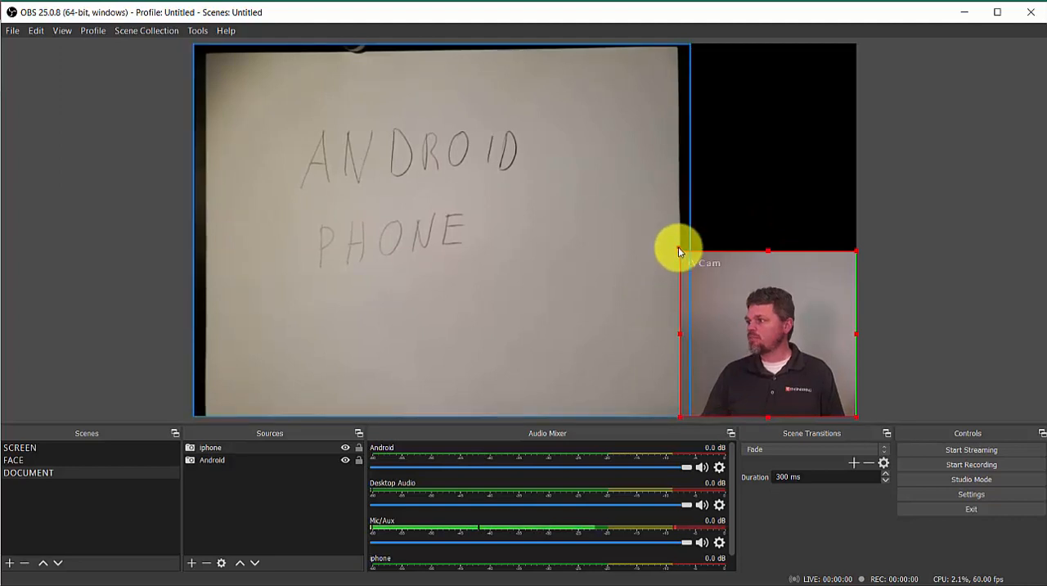
Step: Shrink the iphone image from its upper-left corner so that it fits beside the Android image without overlapping it
{"action": "left_click_drag", "start_coordinate": [678, 246], "coordinate": [679, 252]}
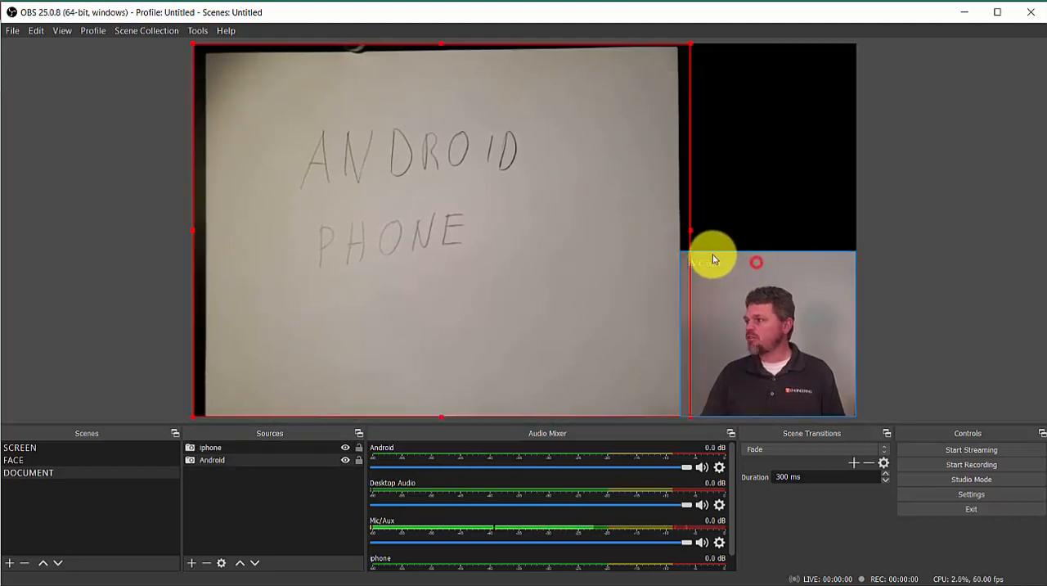
{"action": "left_click", "coordinate": [703, 257]}
{"action": "left_click_drag", "start_coordinate": [680, 248], "coordinate": [706, 263]}
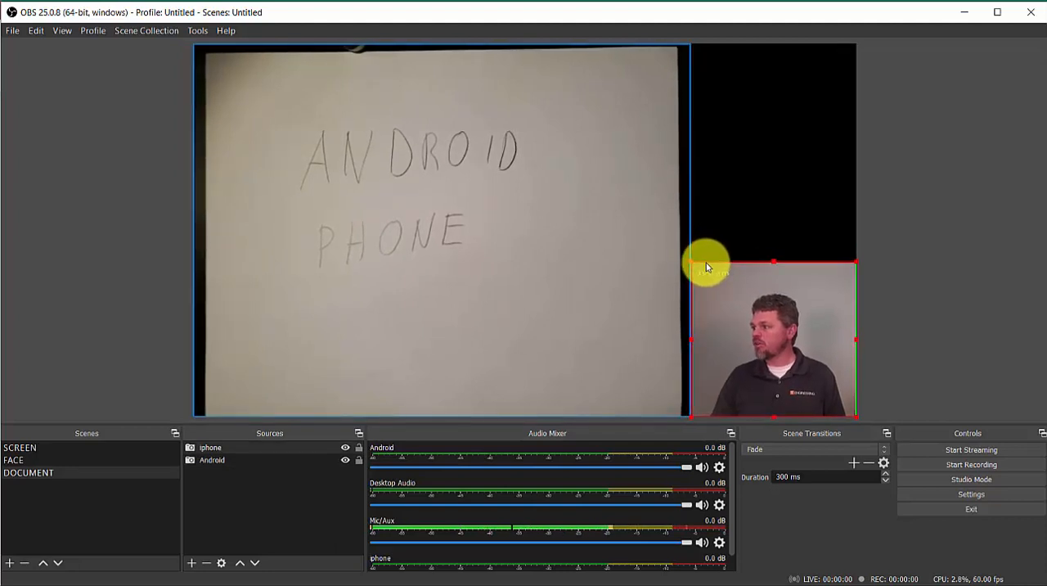
{"action": "left_click", "coordinate": [757, 193]}
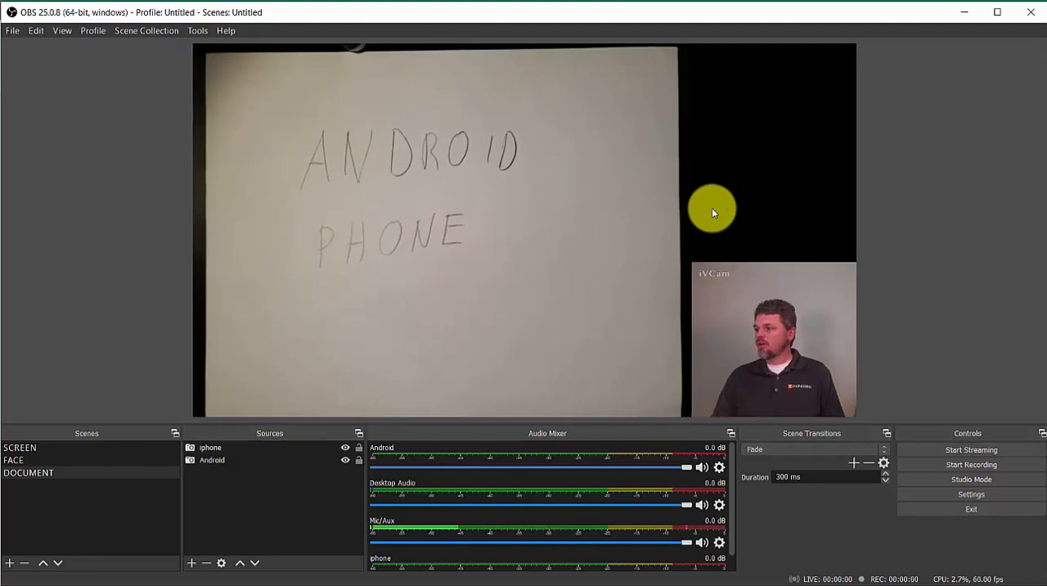
Step: Review the FACE, SCREEN and DOCUMENT scenes one after another, ending on the SCREEN scene
{"action": "left_click", "coordinate": [44, 459]}
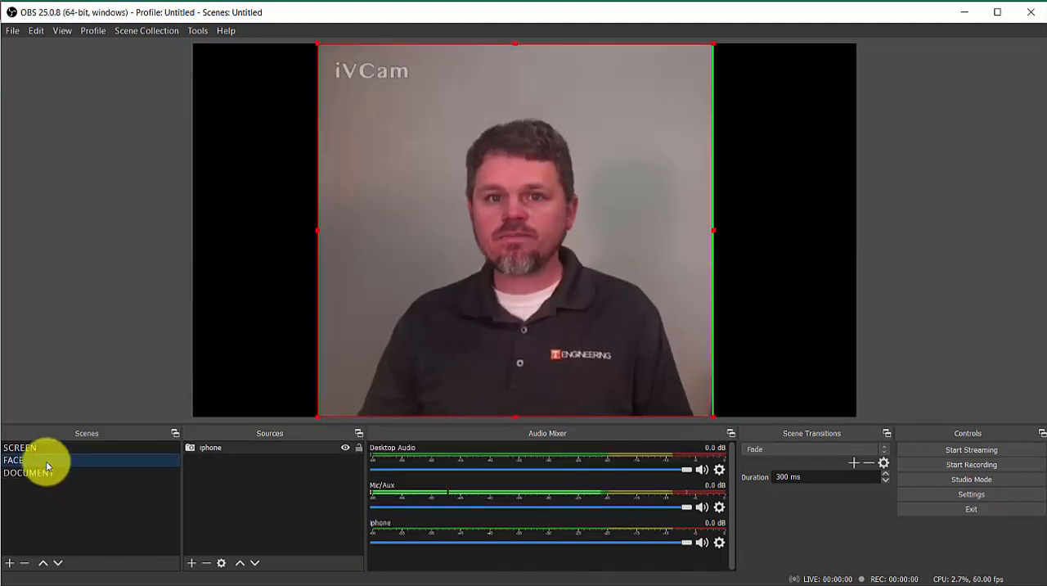
{"action": "left_click", "coordinate": [45, 448]}
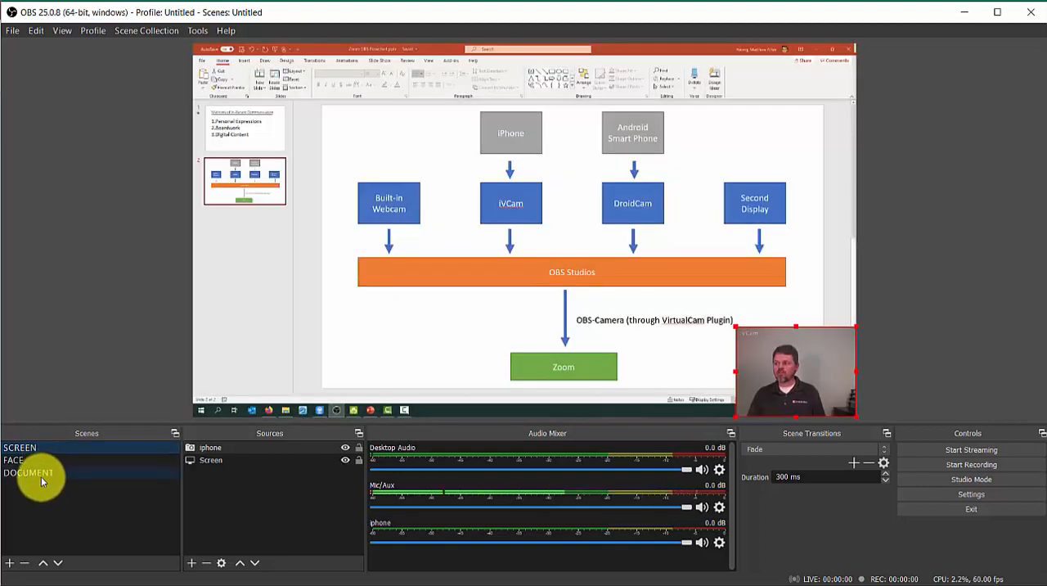
{"action": "left_click", "coordinate": [41, 475]}
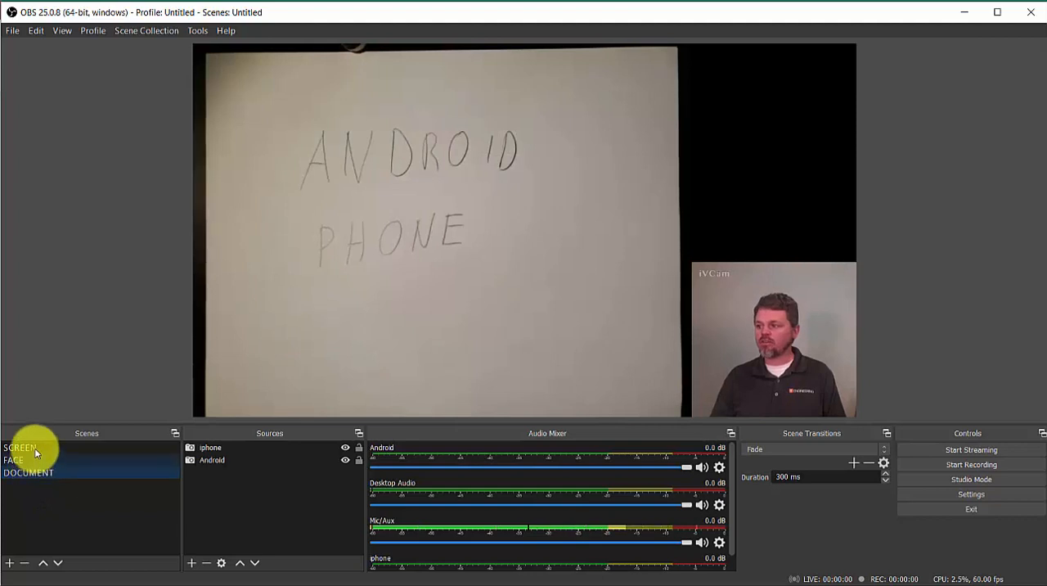
{"action": "left_click", "coordinate": [35, 449]}
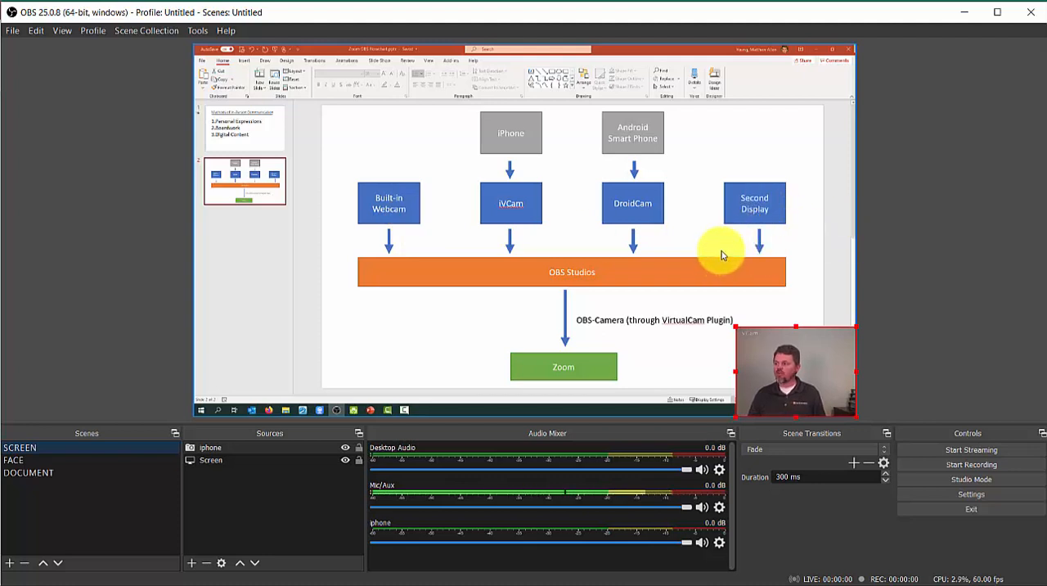
{"action": "left_click", "coordinate": [295, 459]}
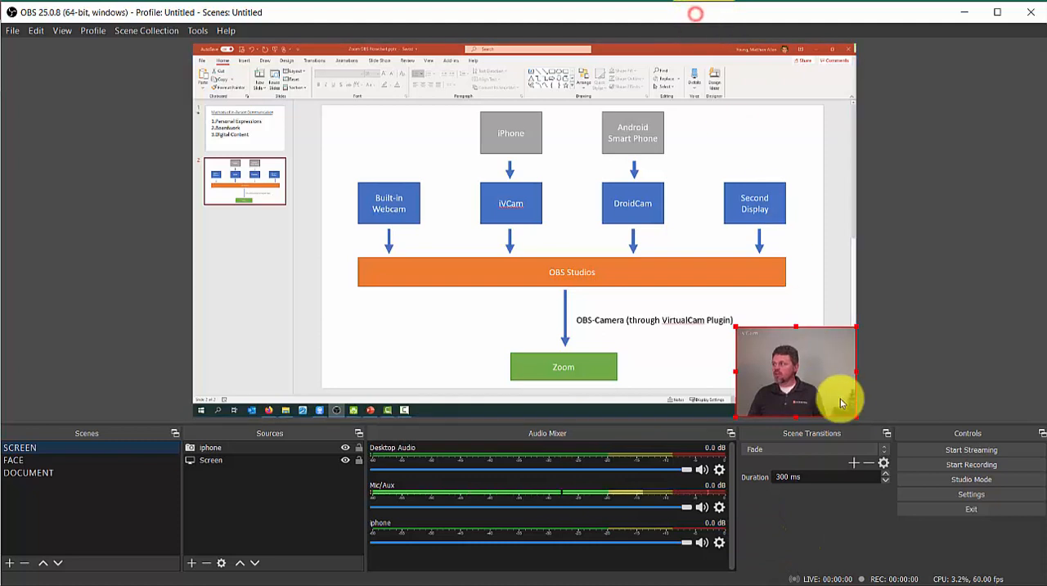
Step: Open the hotkey settings for the DOCUMENT, FACE and SCREEN scenes
{"action": "left_click", "coordinate": [969, 494]}
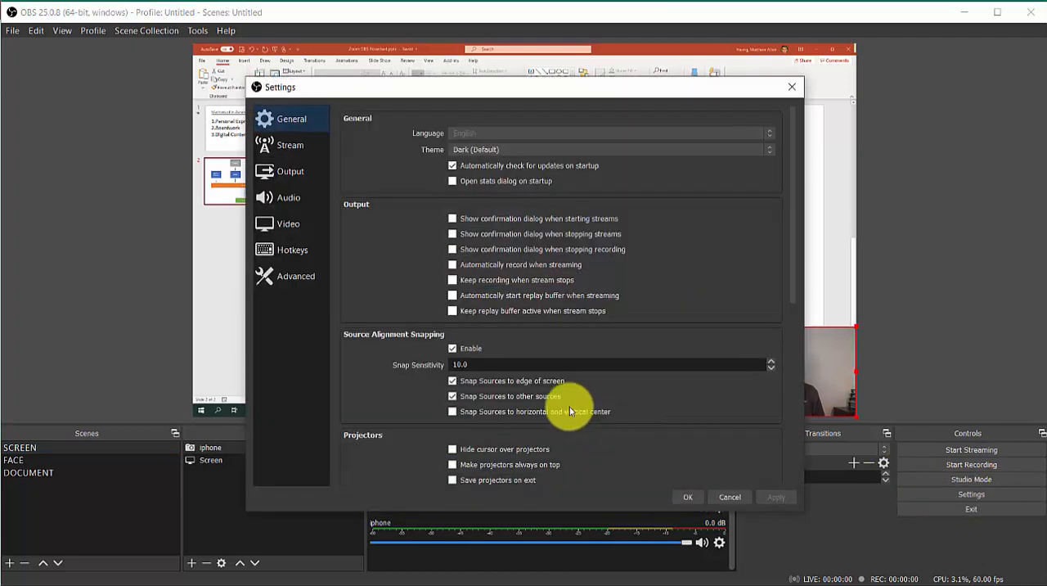
{"action": "left_click", "coordinate": [290, 249]}
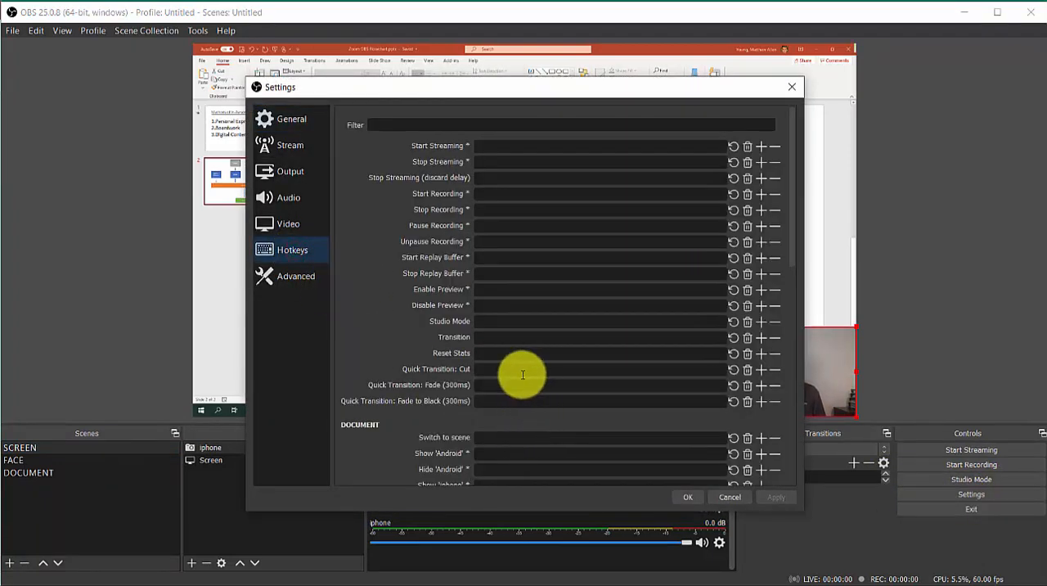
{"action": "scroll", "coordinate": [521, 374], "scroll_direction": "down", "scroll_amount": 4}
{"action": "scroll", "coordinate": [521, 375], "scroll_direction": "down", "scroll_amount": 1}
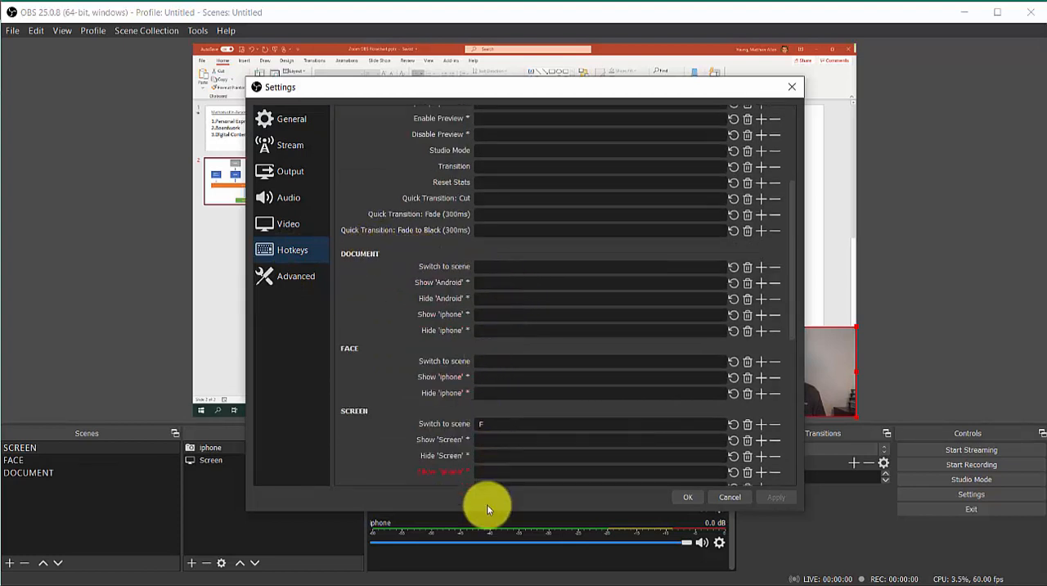
Step: Assign Alt + D, Alt + F and Alt + S as the hotkeys for switching to the DOCUMENT, FACE and SCREEN scenes
{"action": "mouse_move", "coordinate": [514, 294]}
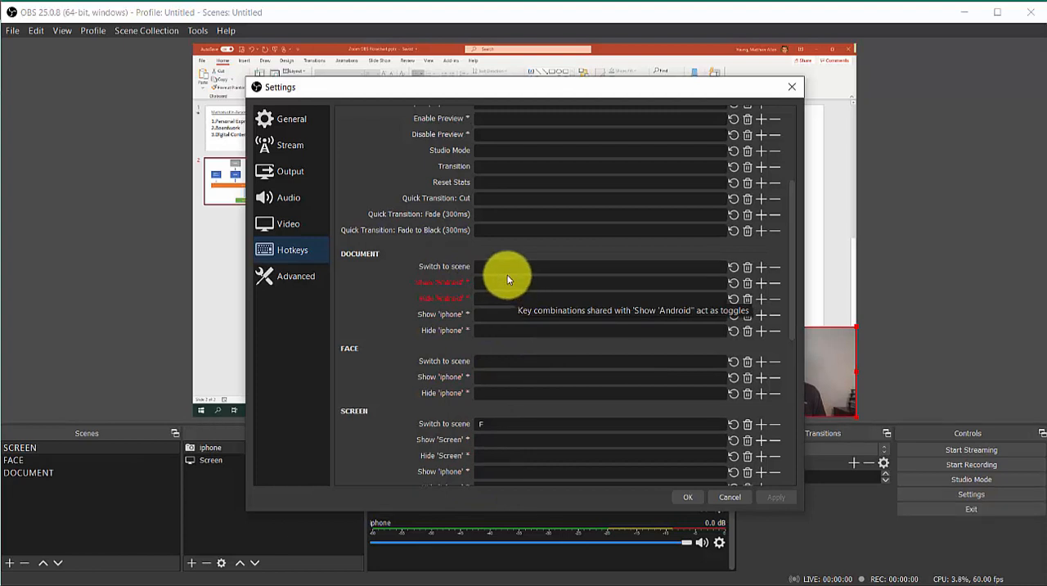
{"action": "left_click", "coordinate": [498, 268]}
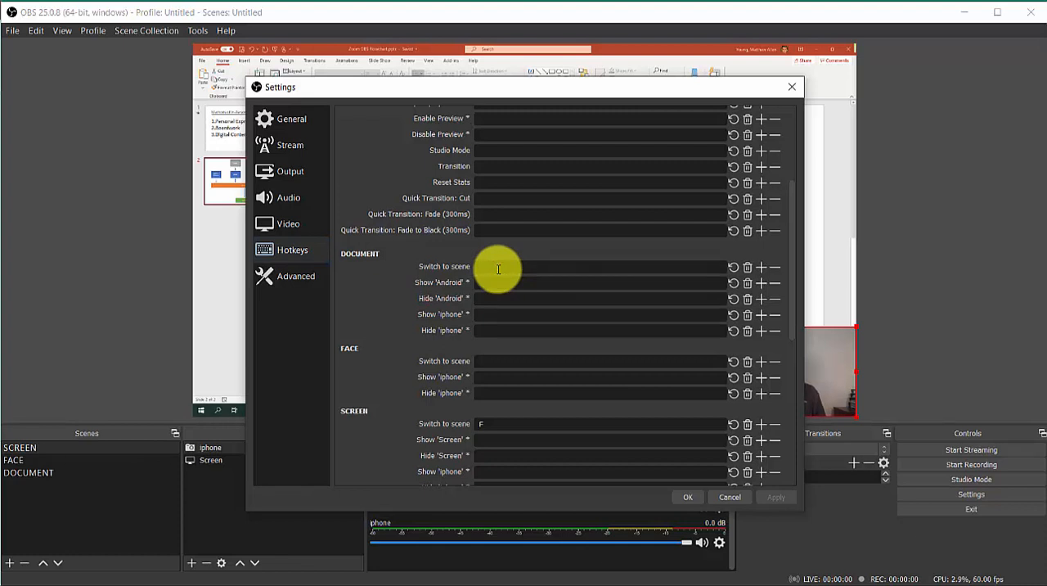
{"action": "key", "text": "alt+d"}
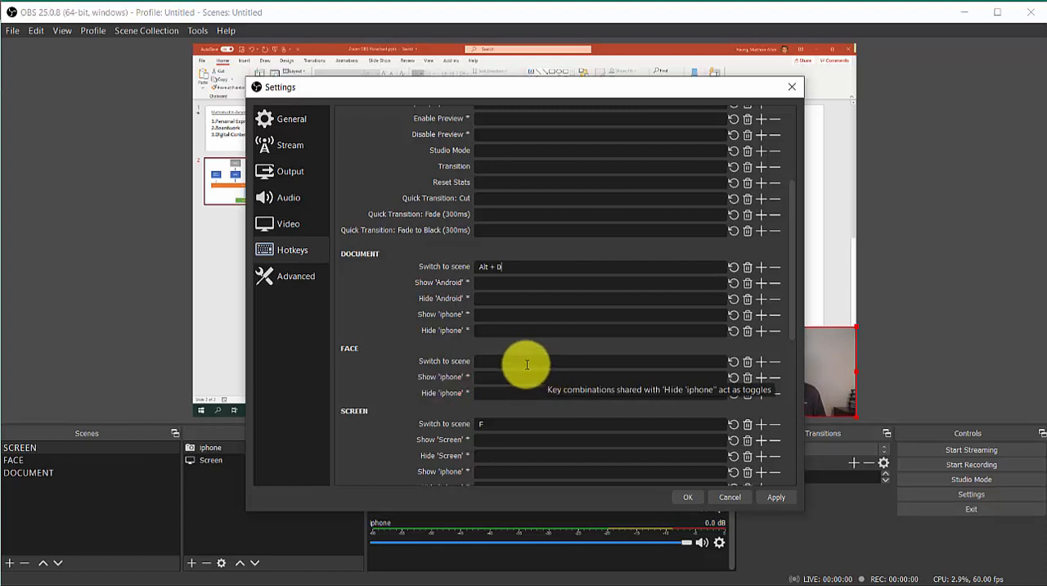
{"action": "left_click", "coordinate": [521, 363]}
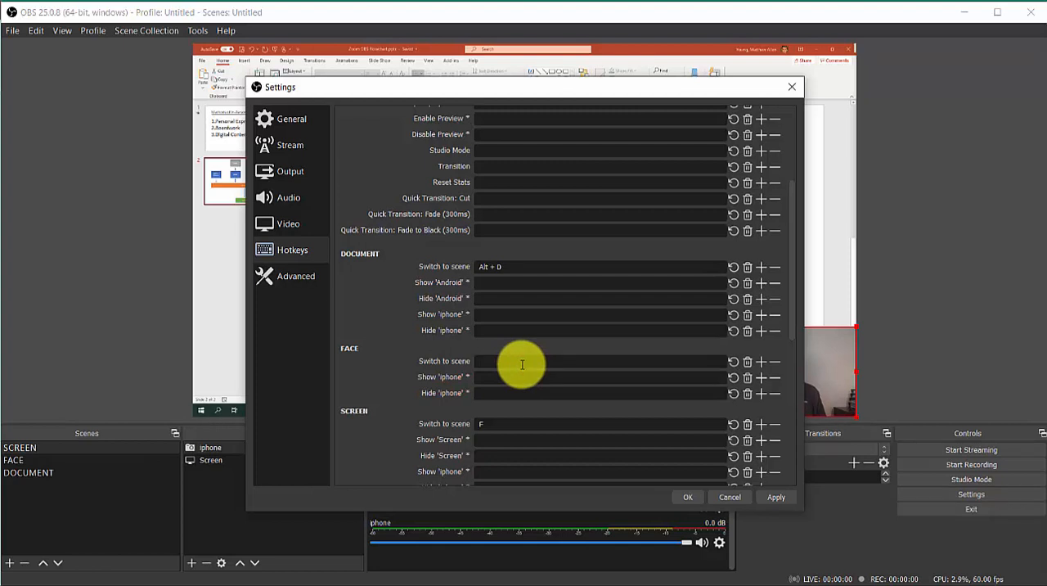
{"action": "key", "text": "alt+f"}
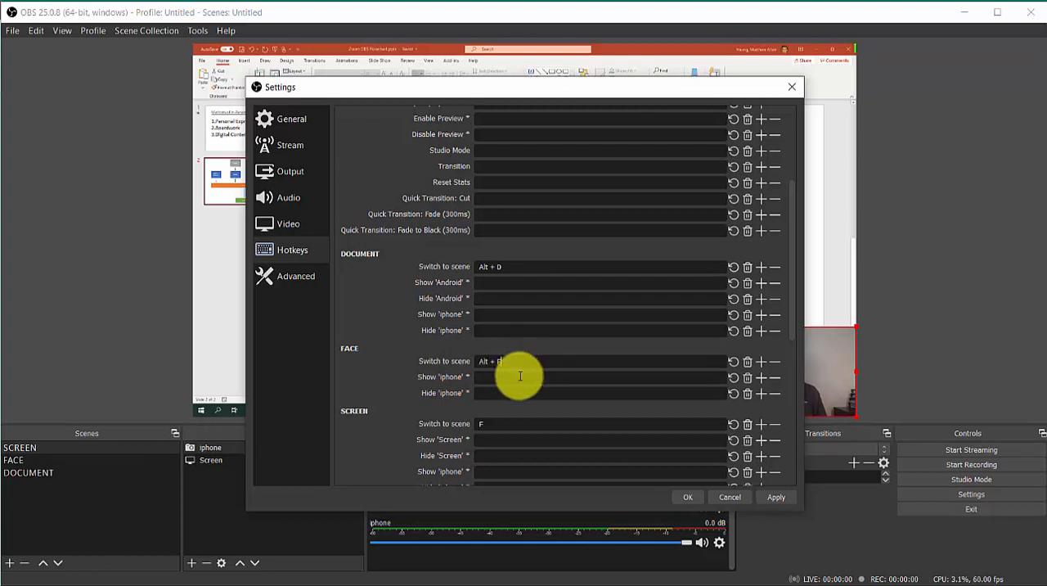
{"action": "left_click", "coordinate": [500, 428]}
{"action": "key", "text": "alt+s"}
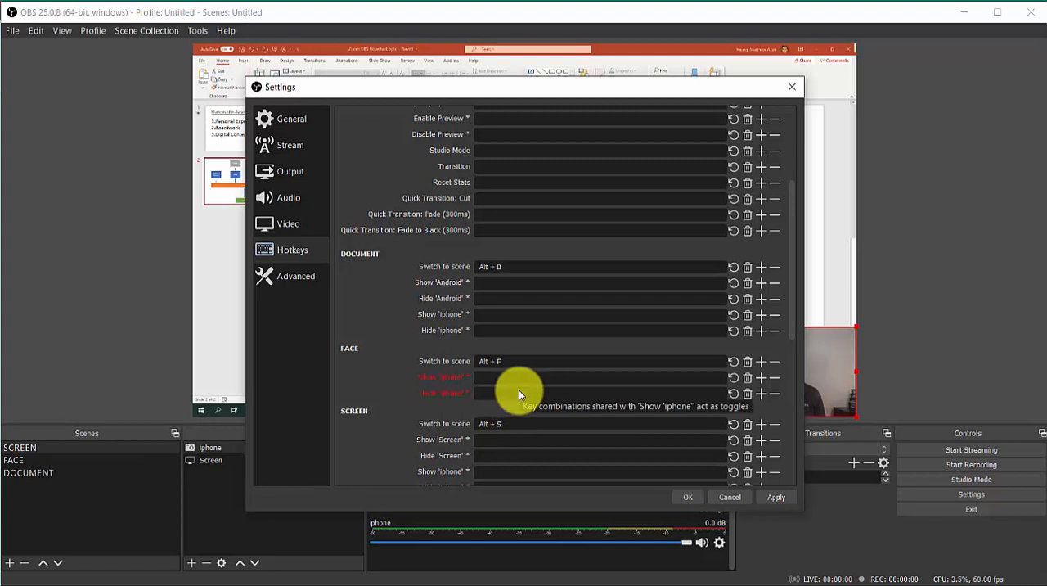
Step: Set the switch-to-scene hotkeys to S for SCREEN, F for FACE and D for DOCUMENT, and save the settings
{"action": "key", "text": "s"}
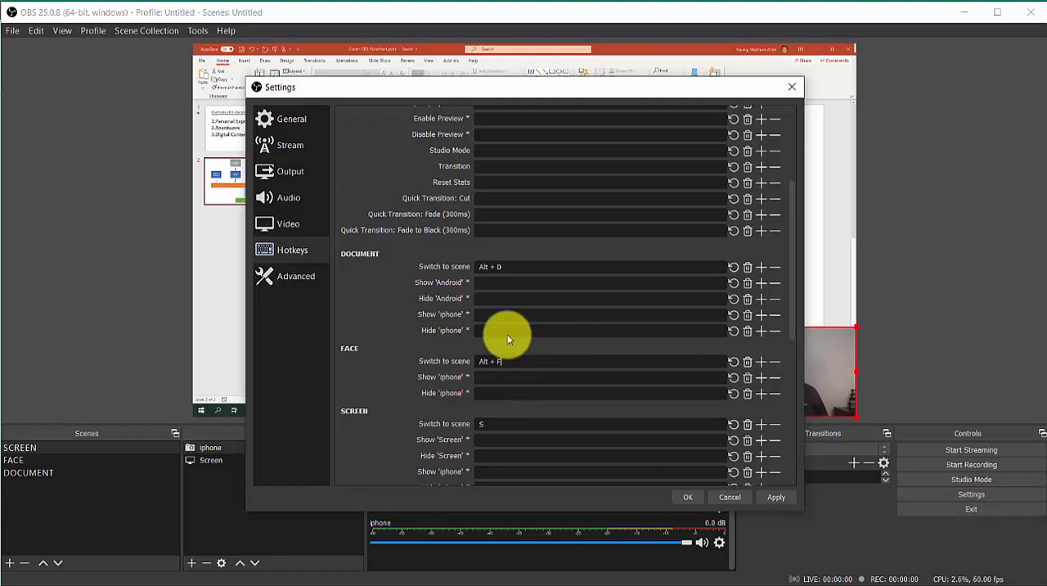
{"action": "key", "text": "f"}
{"action": "left_click", "coordinate": [514, 266]}
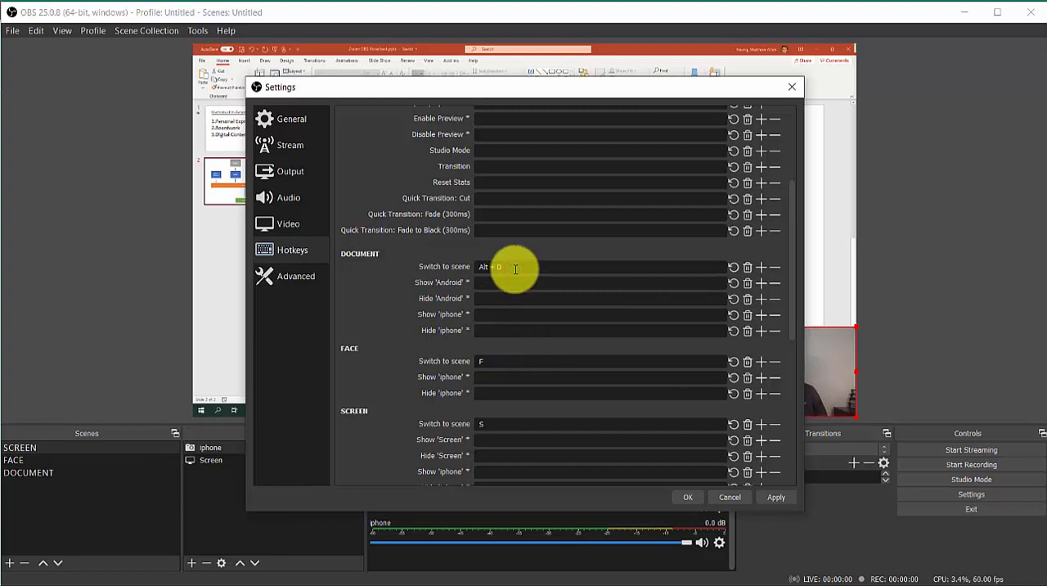
{"action": "key", "text": "d"}
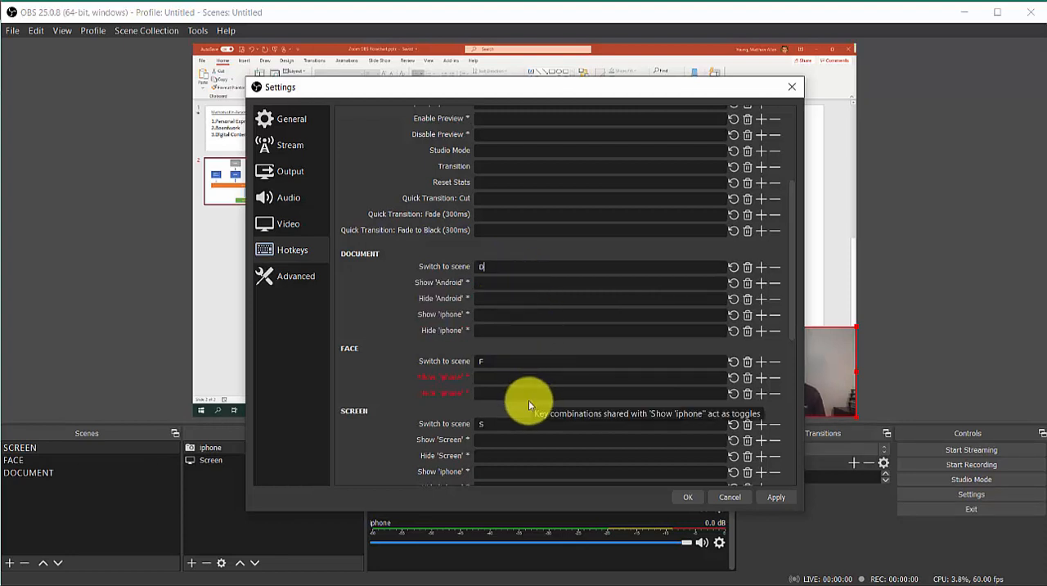
{"action": "left_click", "coordinate": [777, 497]}
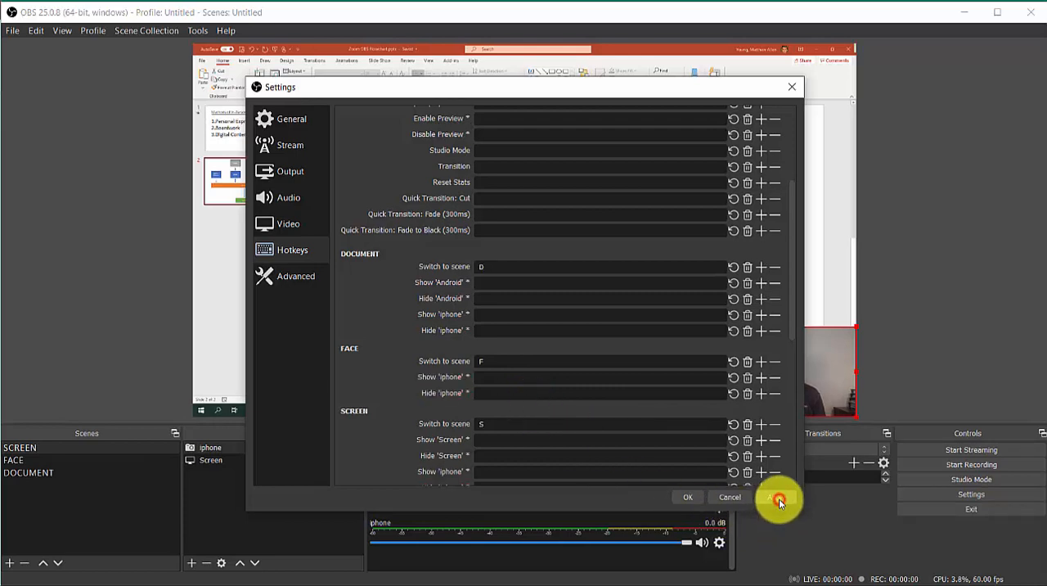
{"action": "left_click", "coordinate": [689, 497]}
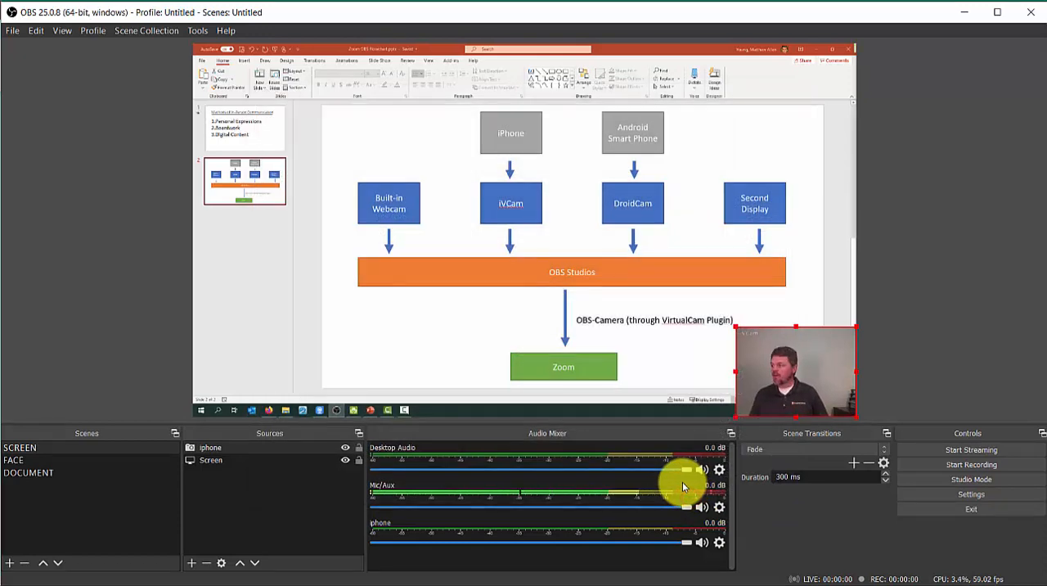
Step: Test the scene hotkeys by switching to DOCUMENT, FACE and SCREEN in turn
{"action": "key", "text": "F3"}
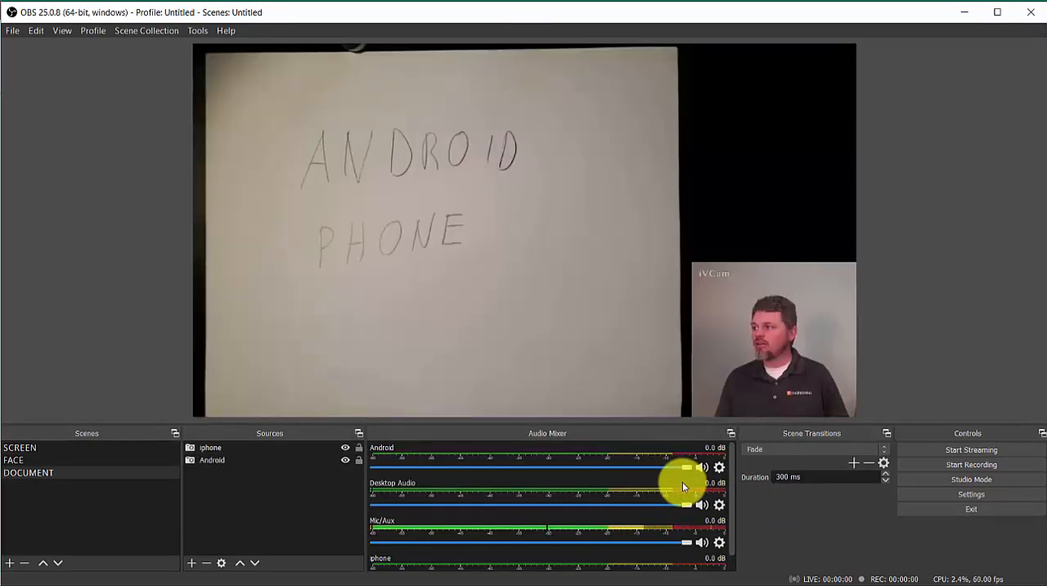
{"action": "key", "text": "F2"}
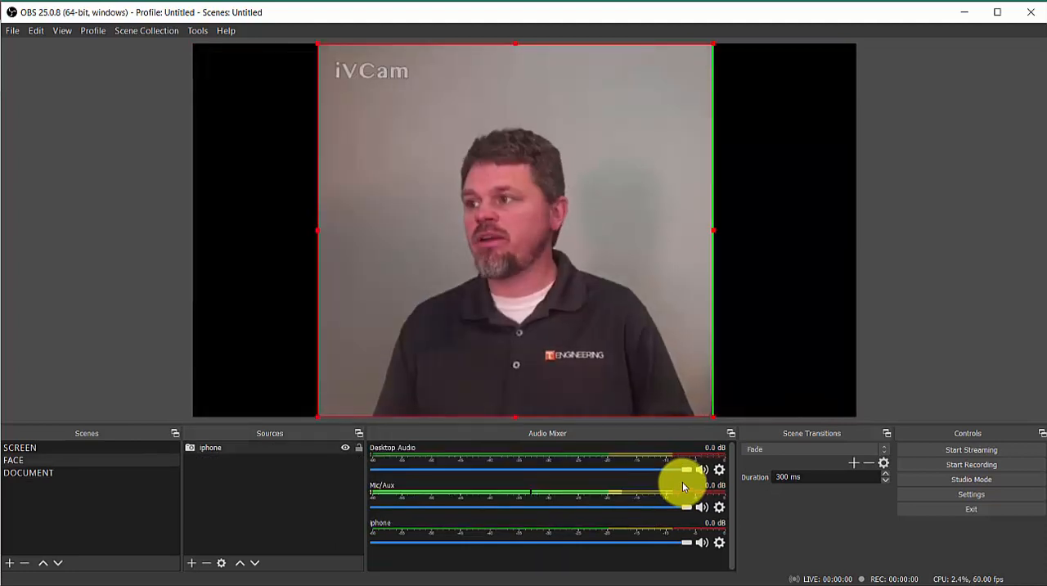
{"action": "key", "text": "F1"}
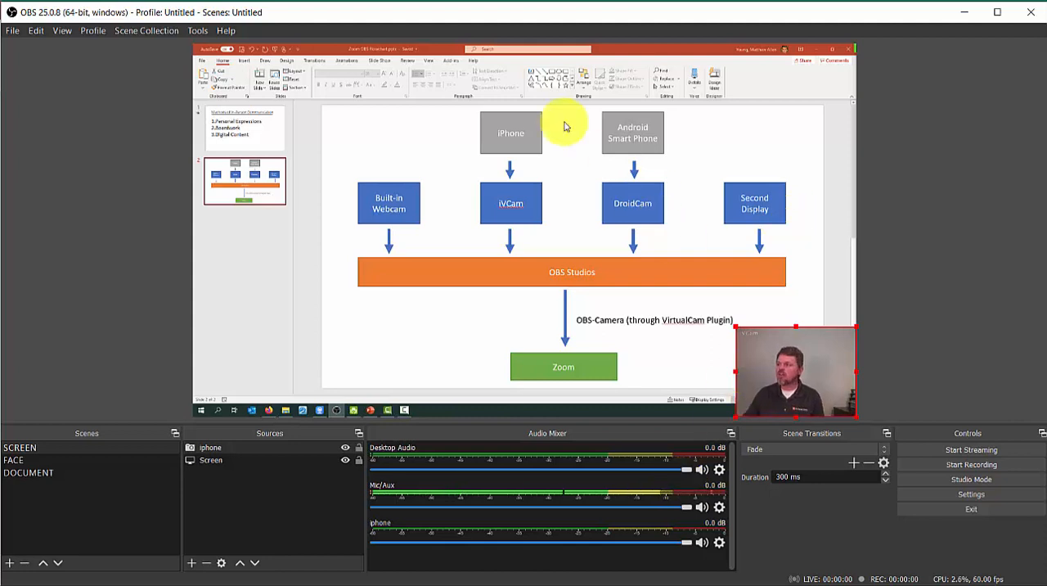
Step: Open the VirtualCam plugin's window
{"action": "left_click", "coordinate": [198, 31]}
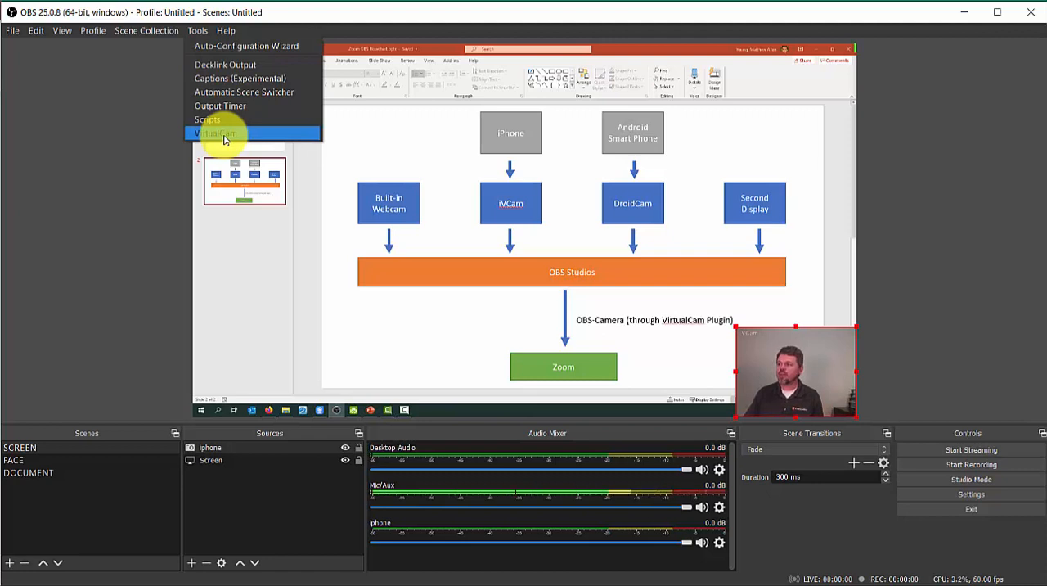
{"action": "left_click", "coordinate": [224, 139]}
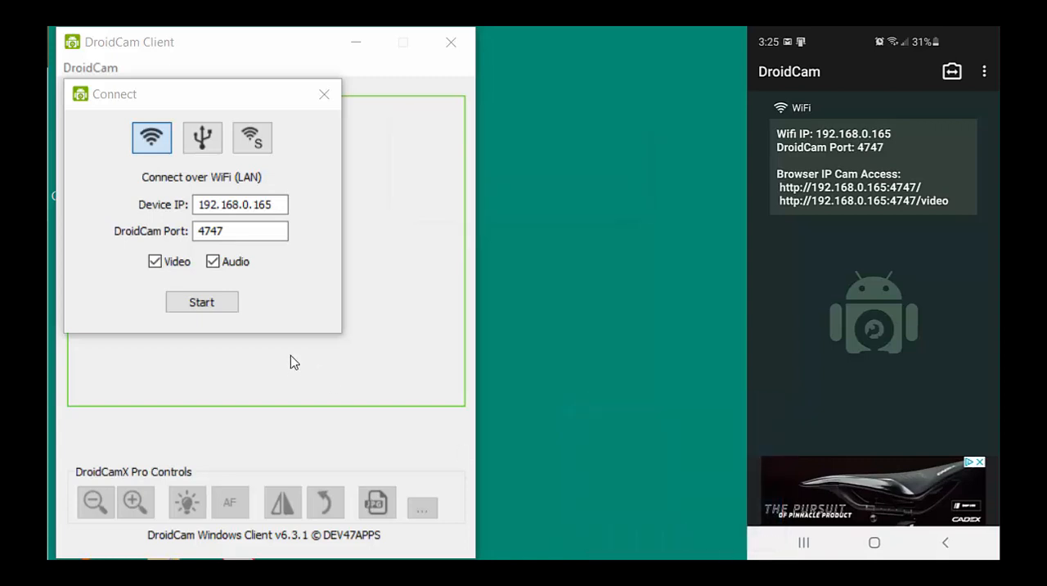
Step: In DroidCam Client, check the device IP against the phone's, turn off Audio and start the video connection over WiFi
{"action": "left_click", "coordinate": [265, 205]}
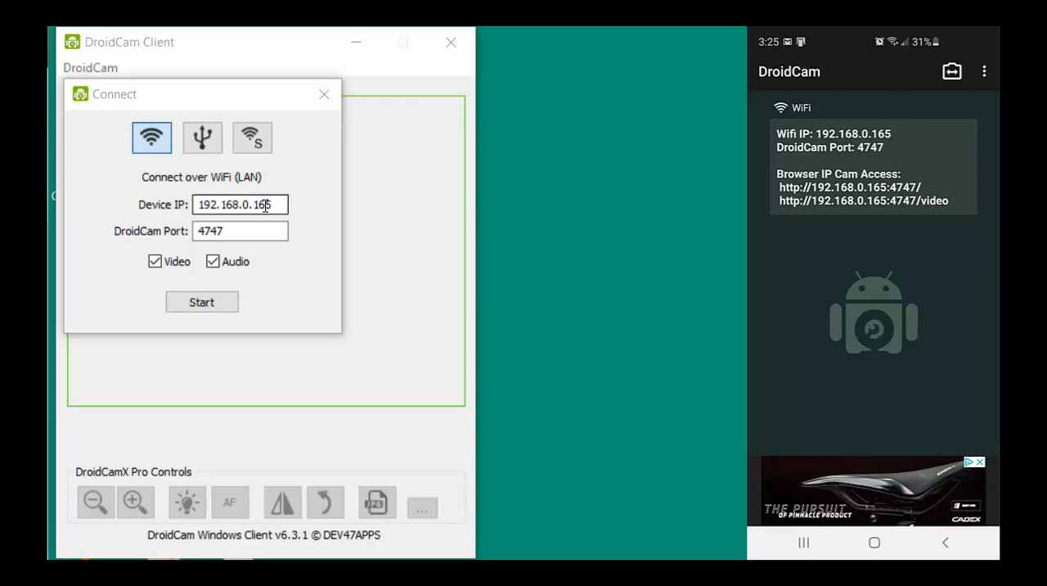
{"action": "left_click", "coordinate": [264, 206]}
{"action": "left_click", "coordinate": [265, 205]}
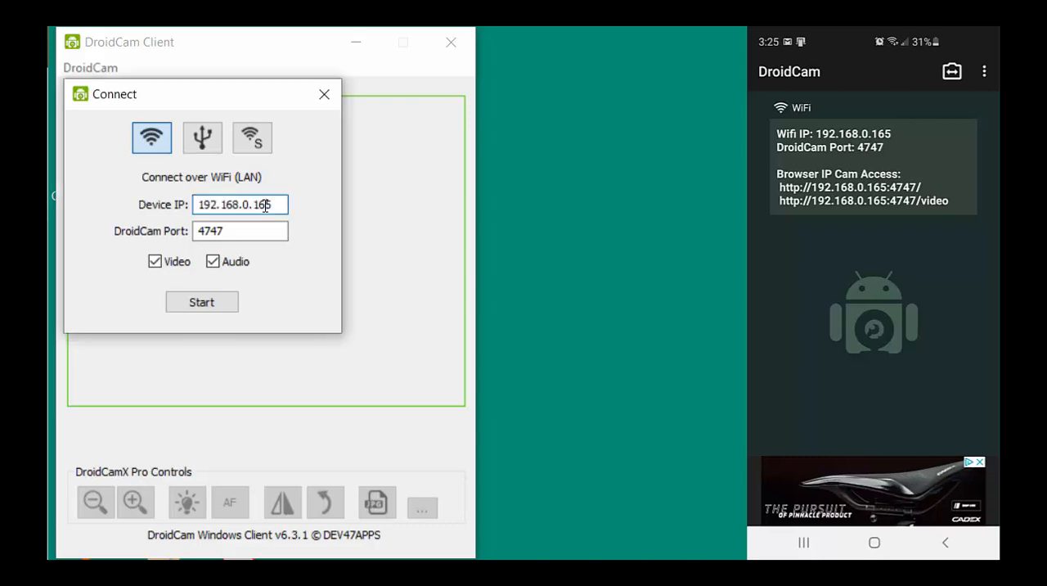
{"action": "double_click", "coordinate": [265, 206]}
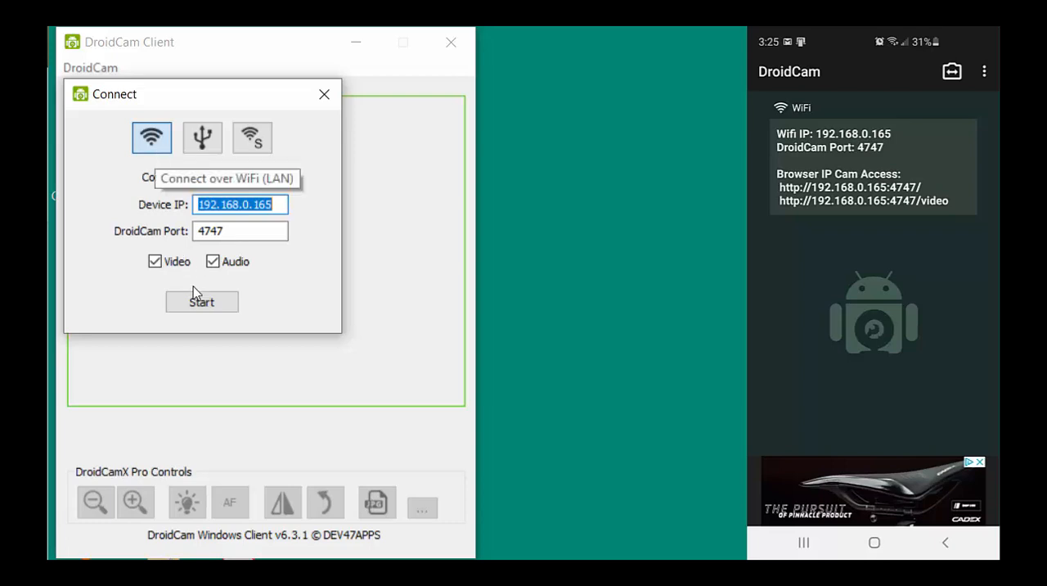
{"action": "left_click", "coordinate": [212, 262]}
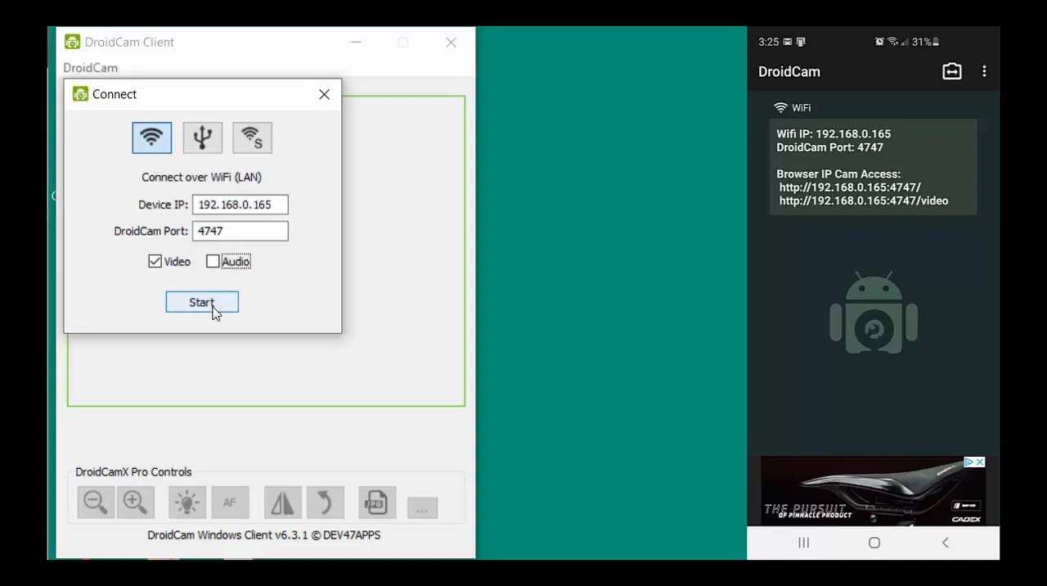
{"action": "left_click", "coordinate": [201, 303]}
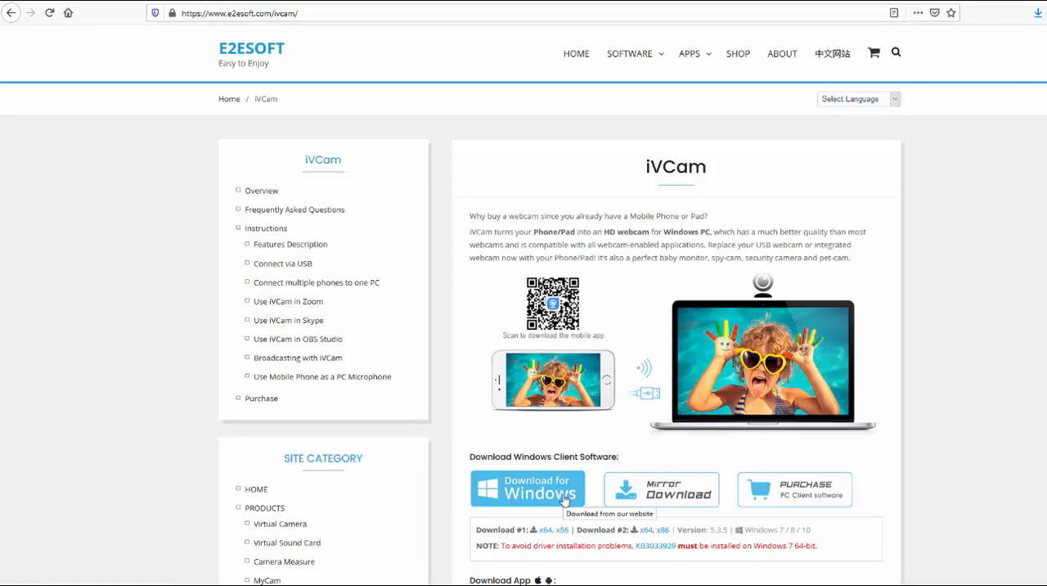
Step: Review the Windows client and mobile app download options on the iVCam web page
{"action": "scroll", "coordinate": [565, 472], "scroll_direction": "down", "scroll_amount": 3}
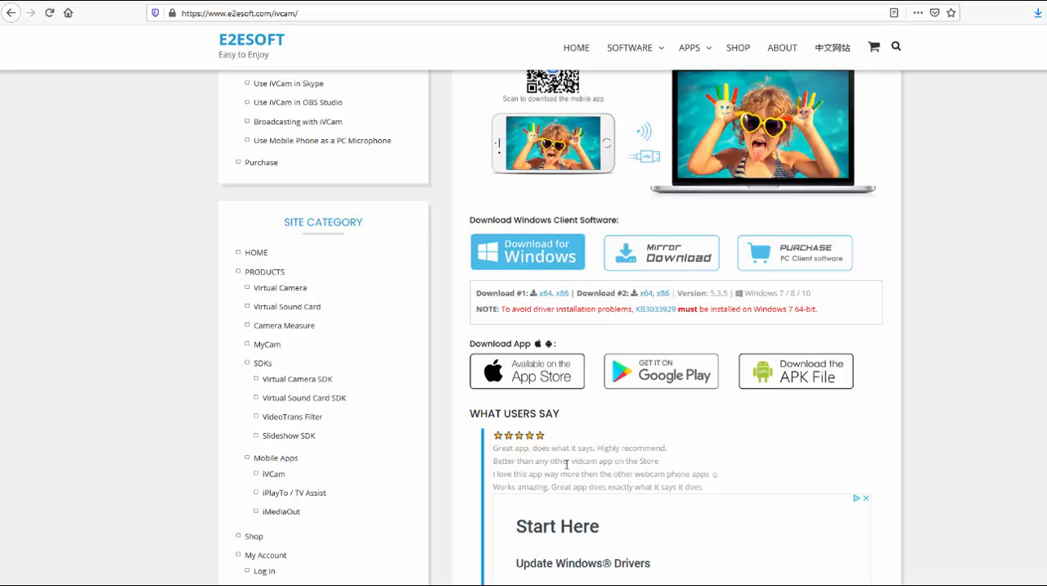
{"action": "scroll", "coordinate": [679, 379], "scroll_direction": "up", "scroll_amount": 3}
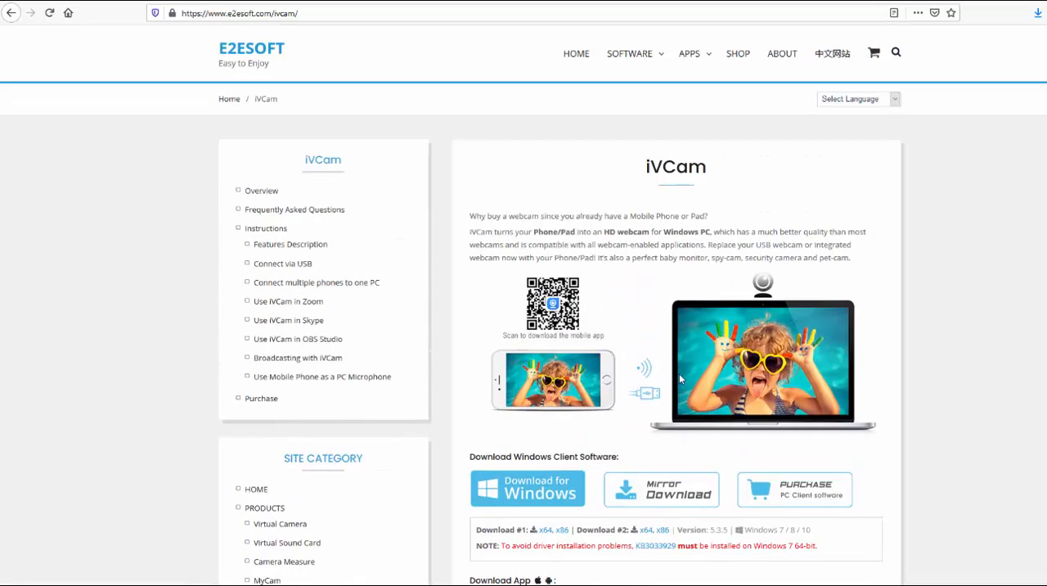